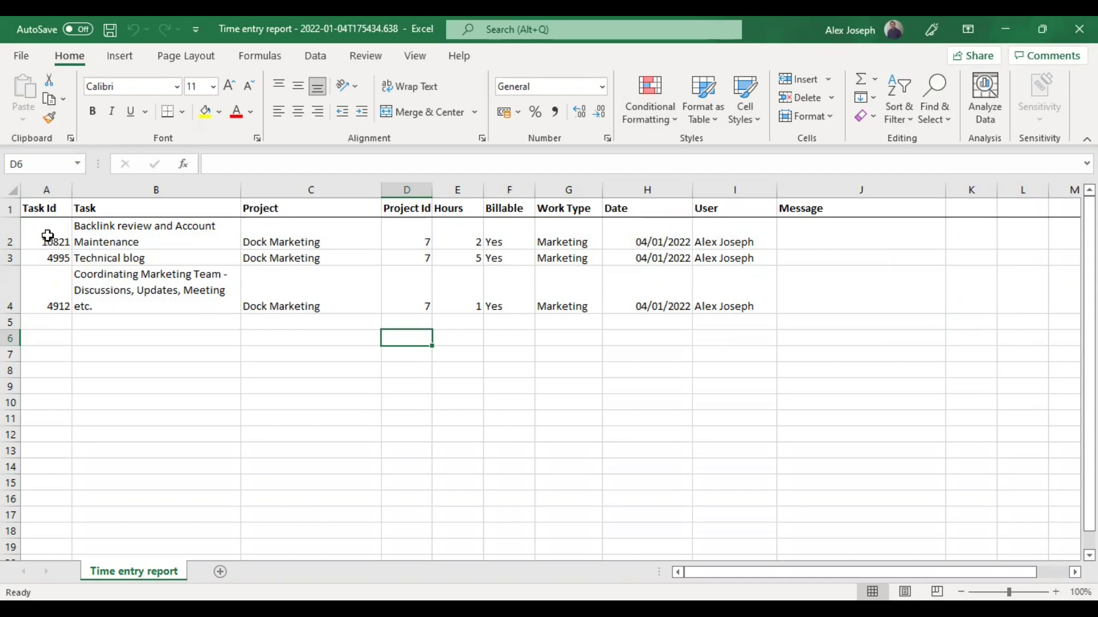
# - Format rows A2:J4 as an Ice Blue table without headers, creating Table1 with Column1–Column10
pyautogui.moveTo(50, 234); pyautogui.dragTo(814, 296)
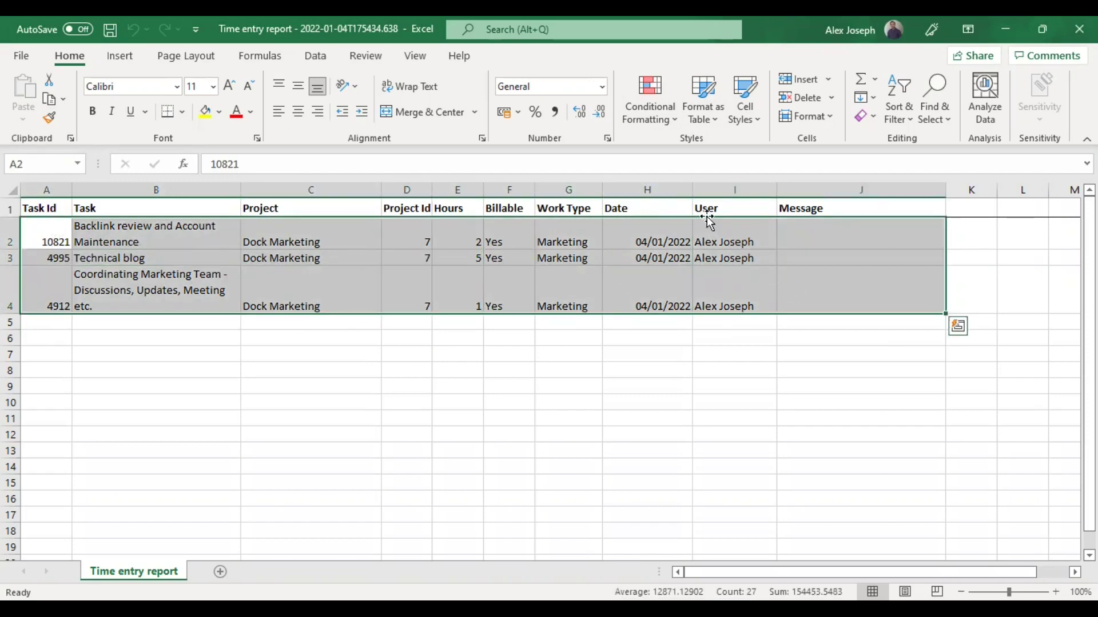
pyautogui.click(716, 117)
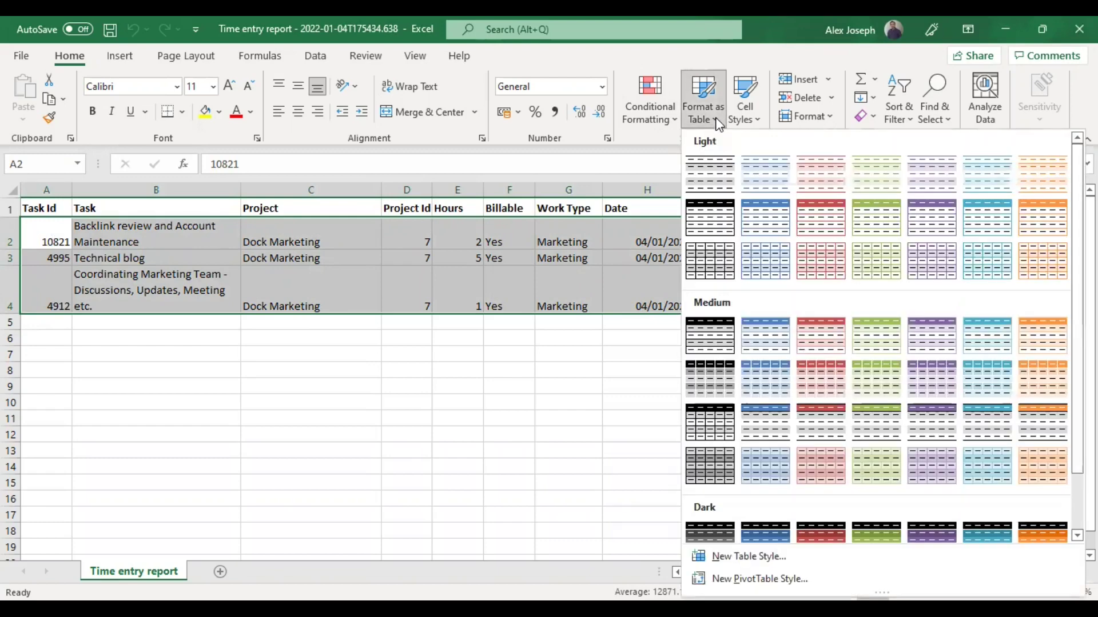
pyautogui.click(771, 179)
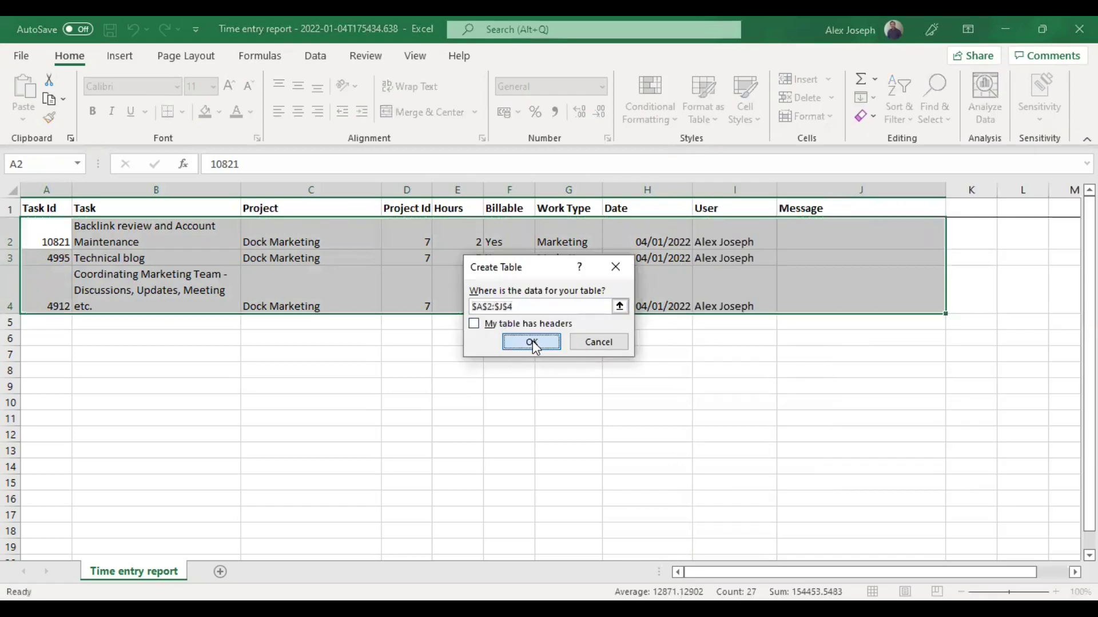
pyautogui.click(532, 343)
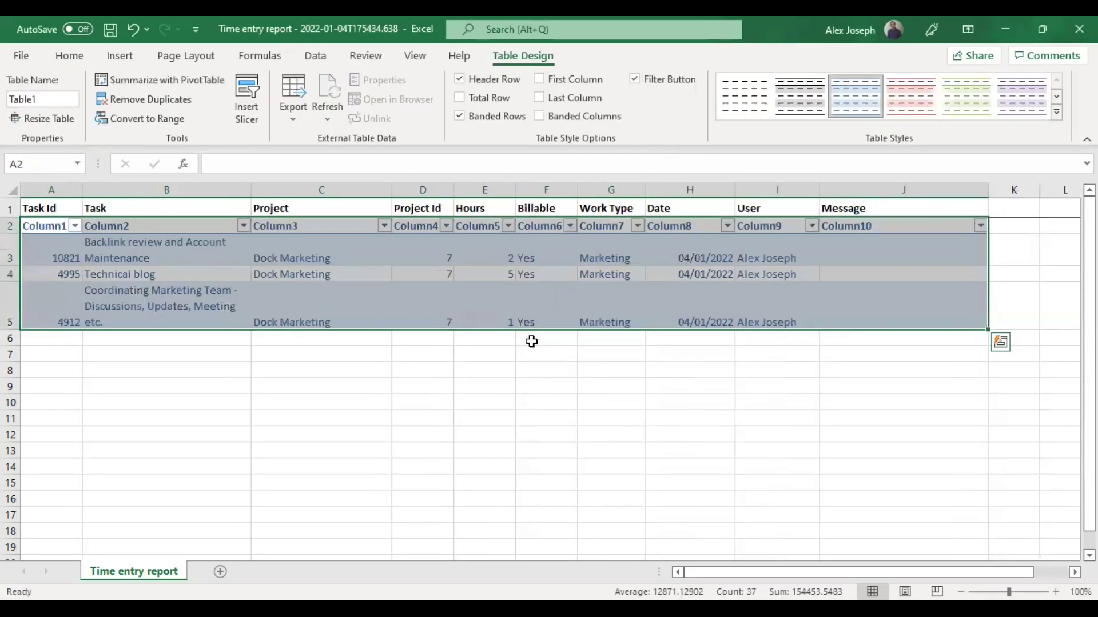
pyautogui.click(546, 387)
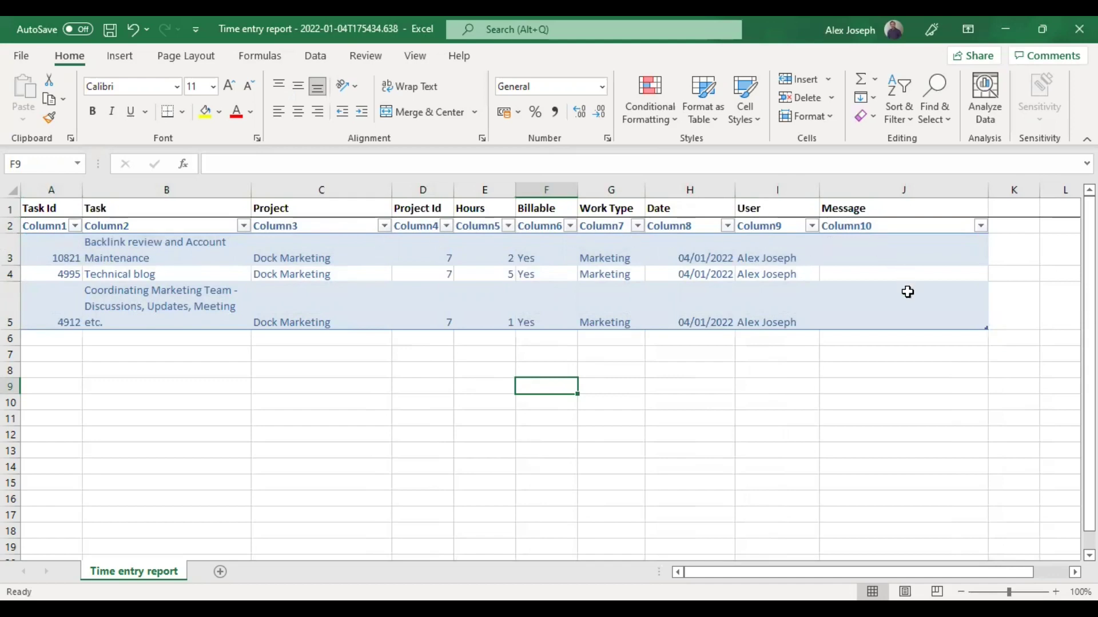
pyautogui.click(718, 404)
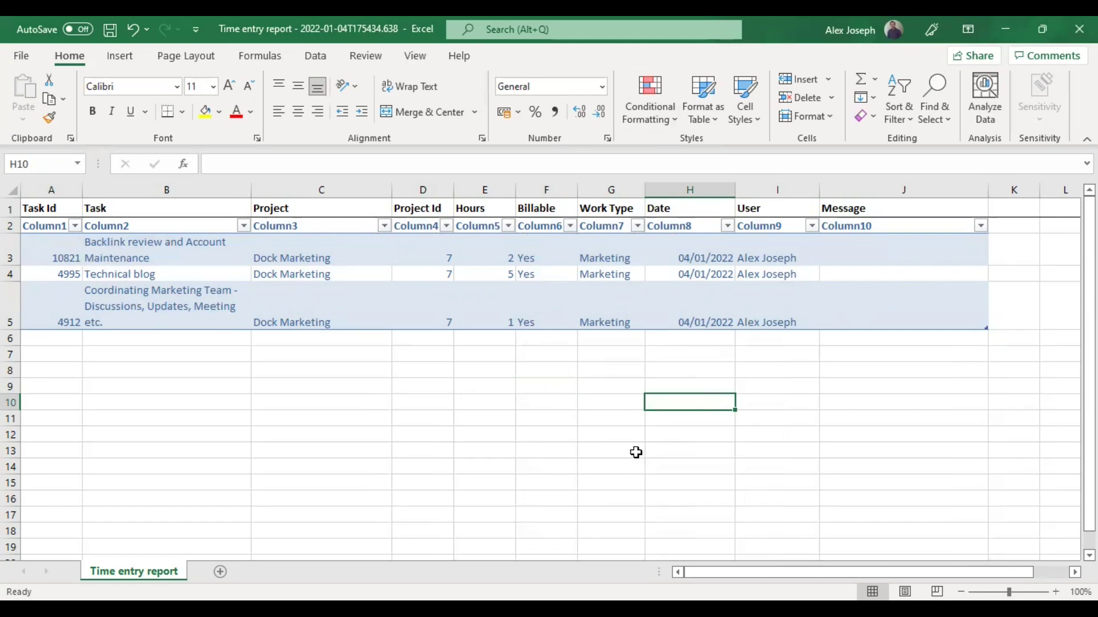
# - Switch to Chrome and hide the Marketing Updates site header and left navigation
pyautogui.hotkey('alt', 'Tab')
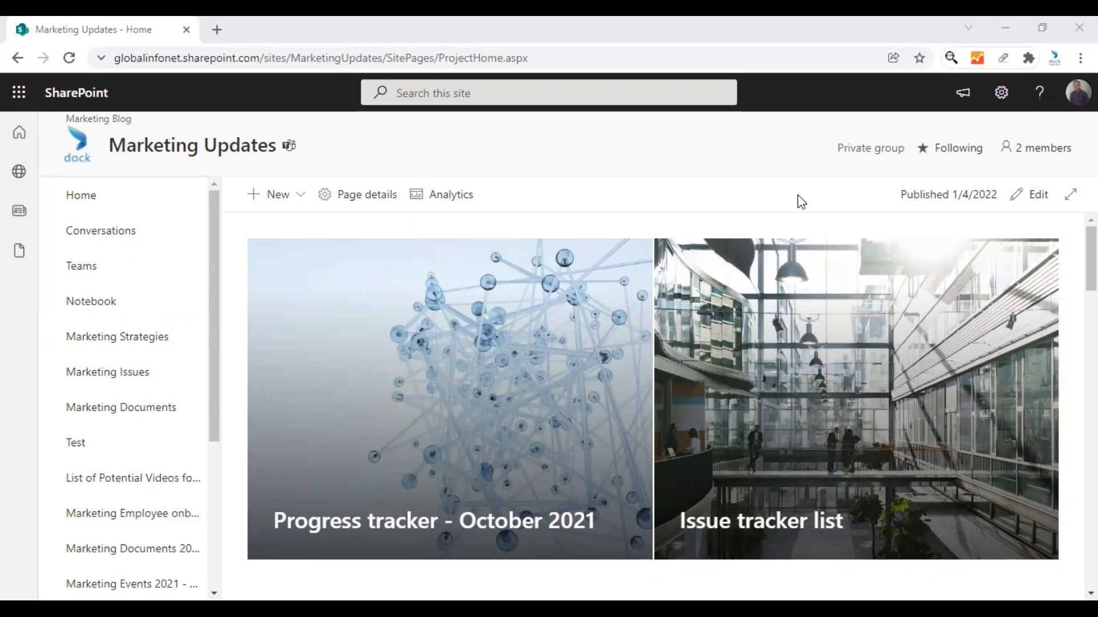
pyautogui.click(1071, 197)
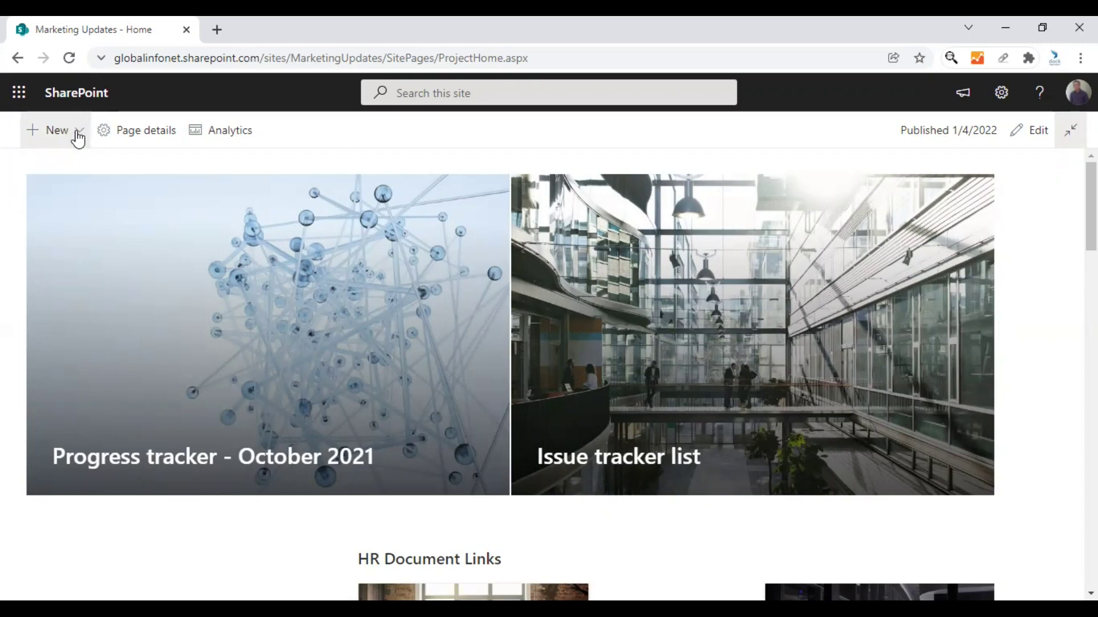
# - Start a new list from New > List and choose From Excel as its source
pyautogui.click(79, 138)
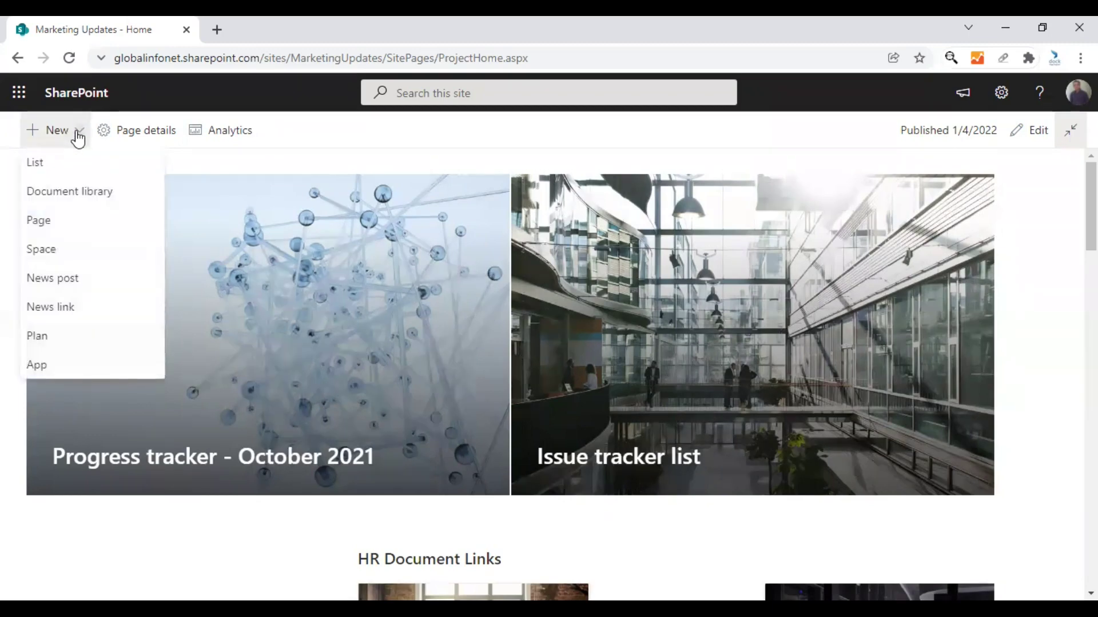
pyautogui.click(59, 167)
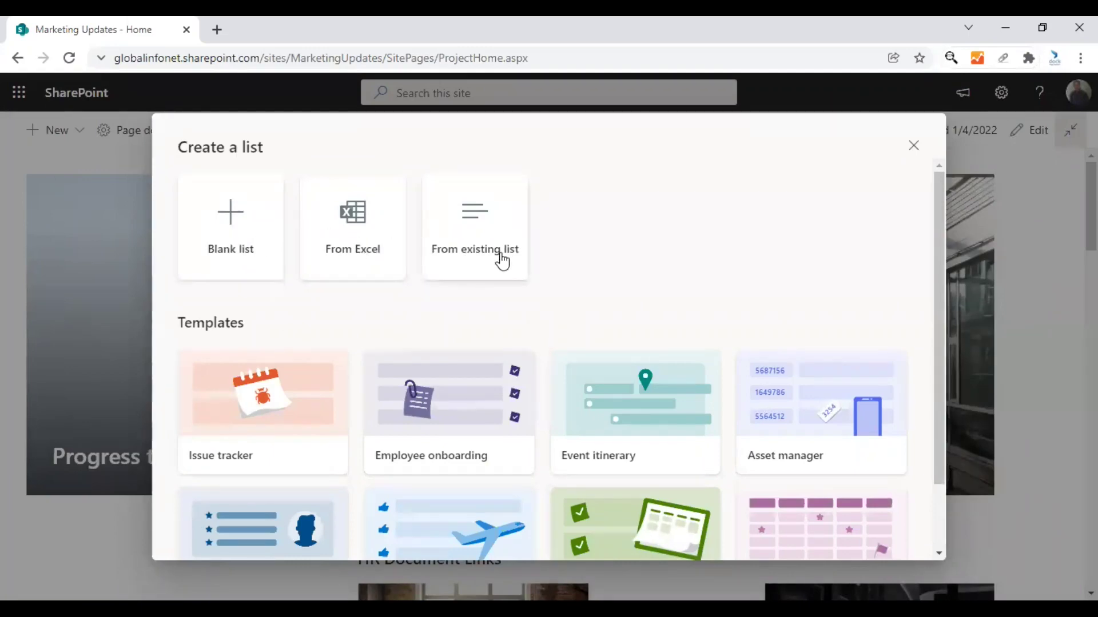
pyautogui.click(359, 246)
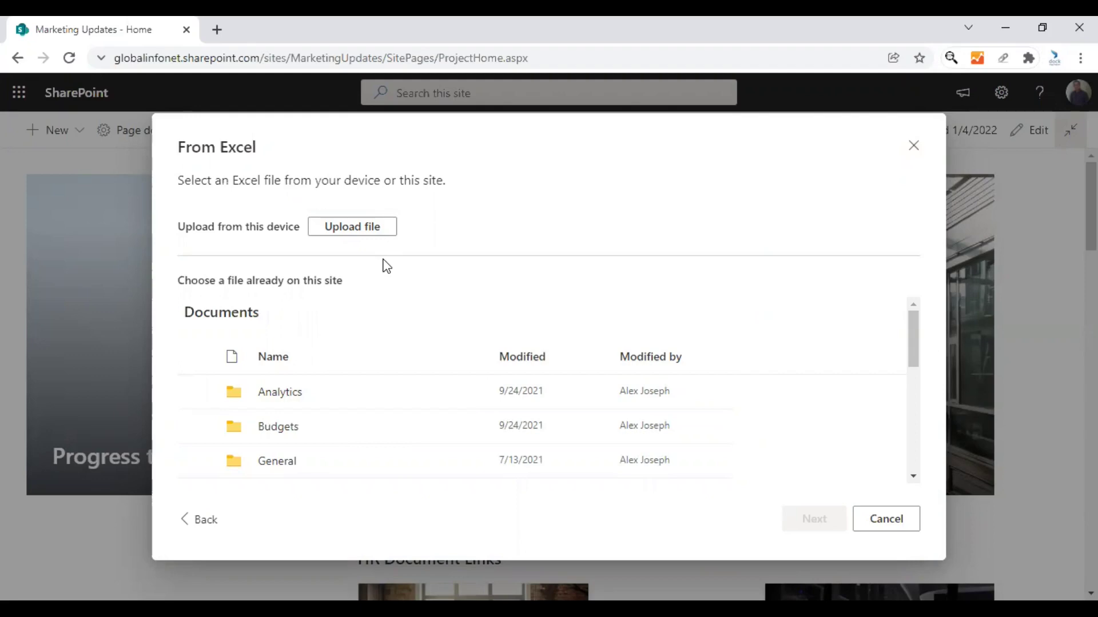
# - Upload the 'Site Issues in Audit - Table' workbook from Downloads for import
pyautogui.click(351, 227)
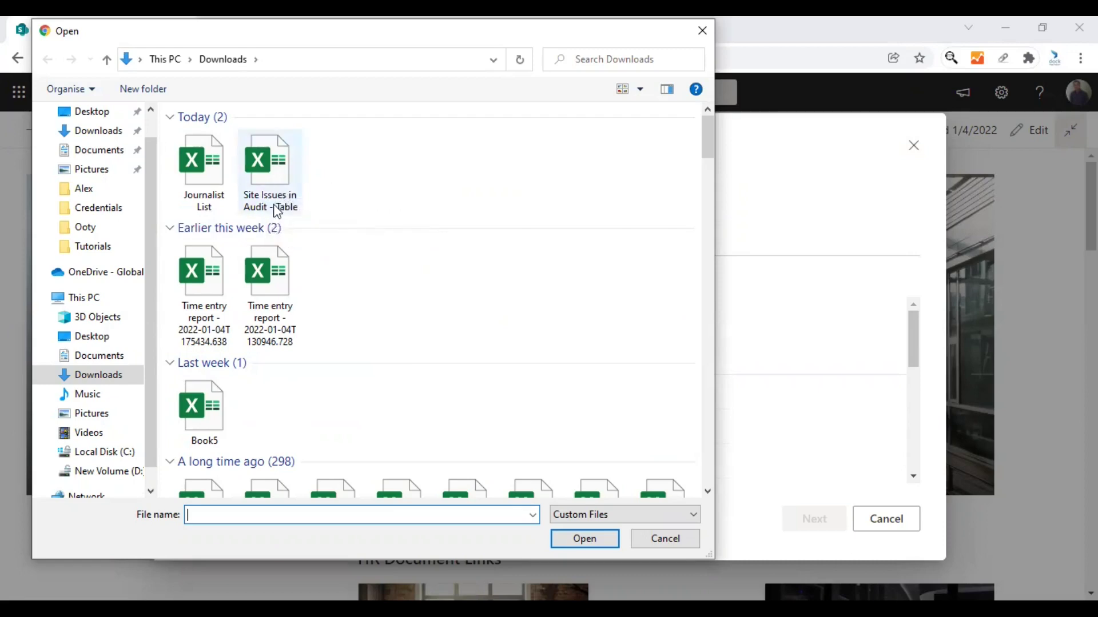
pyautogui.click(266, 188)
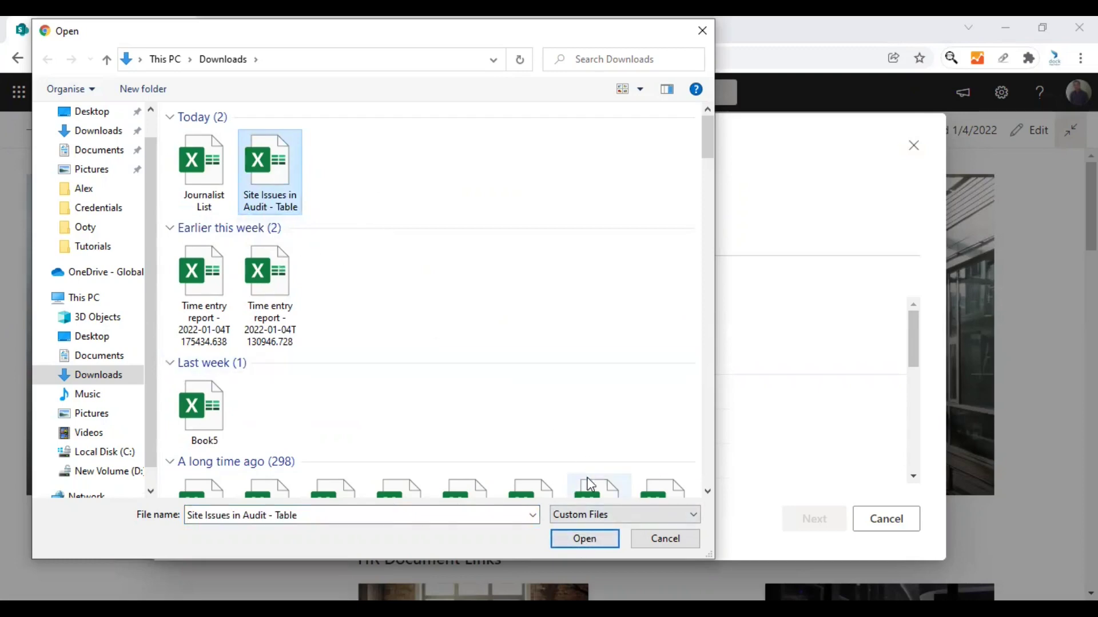
pyautogui.click(588, 541)
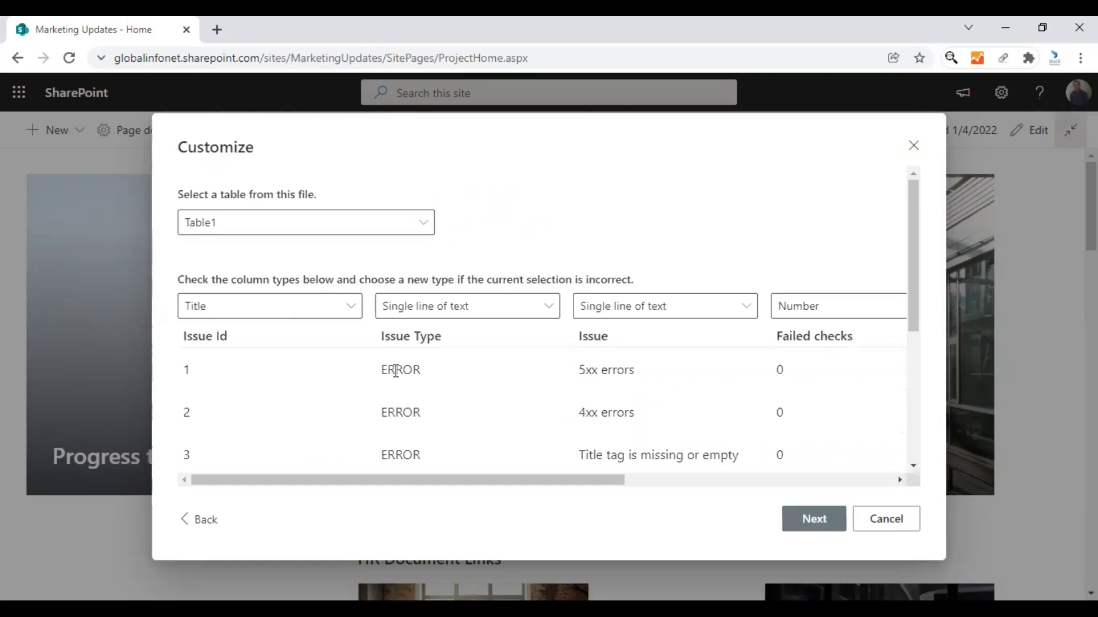
pyautogui.scroll(-2, 396, 371)
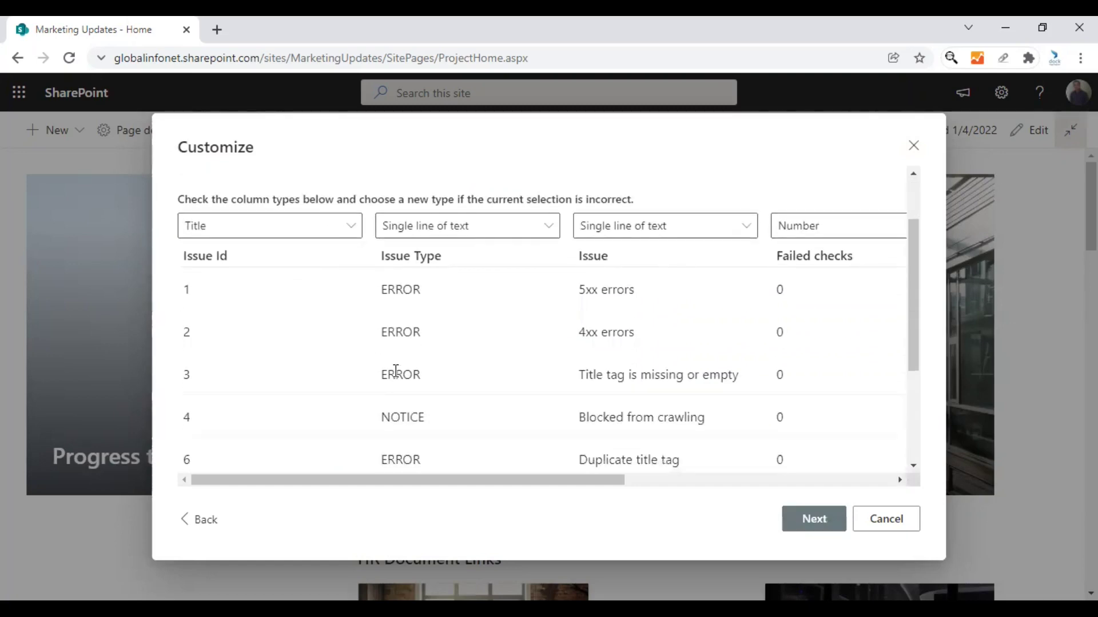
pyautogui.scroll(-4, 394, 371)
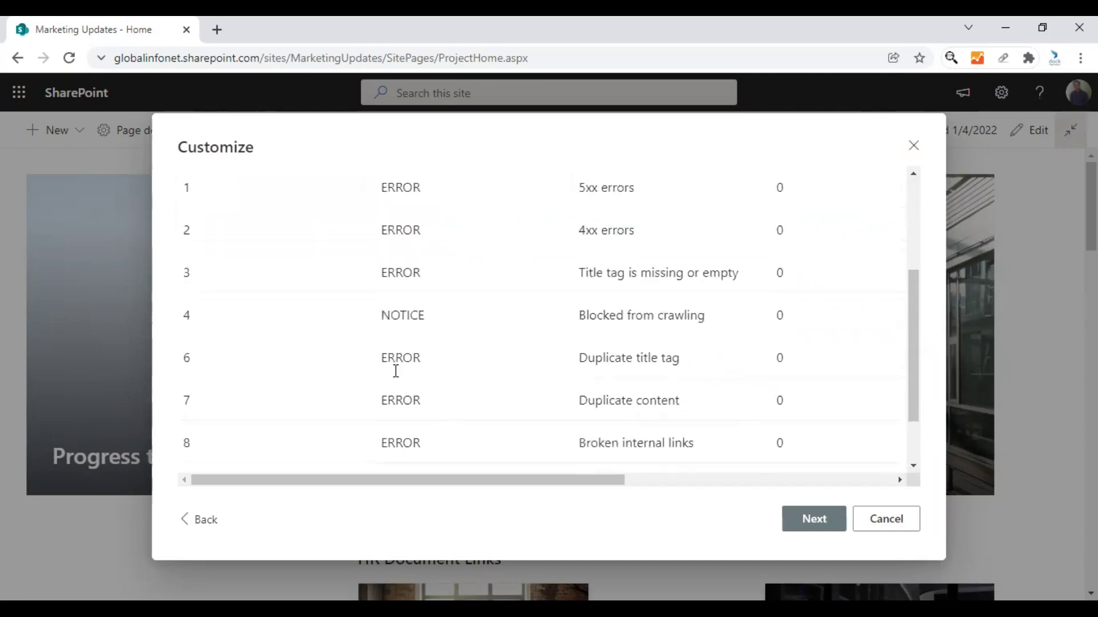
pyautogui.scroll(6, 393, 374)
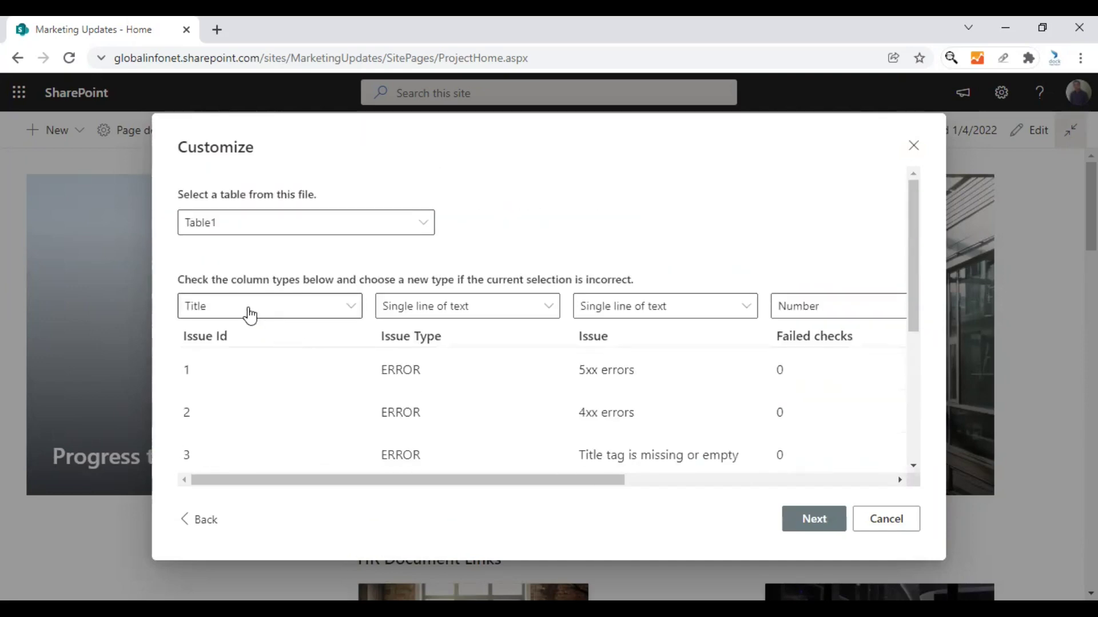
pyautogui.click(317, 315)
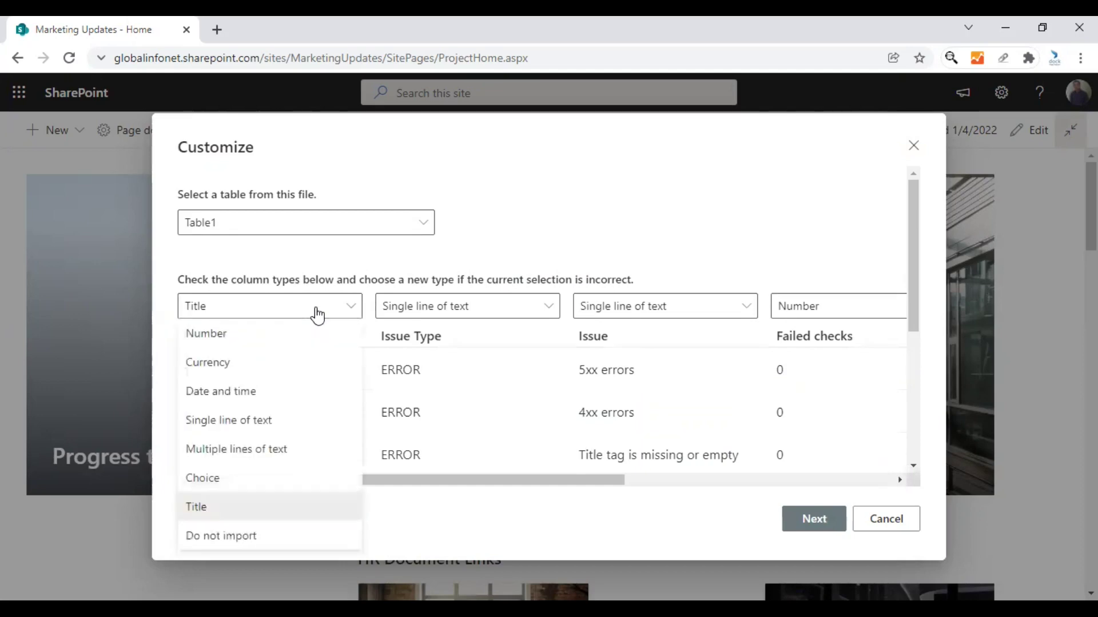
pyautogui.click(226, 337)
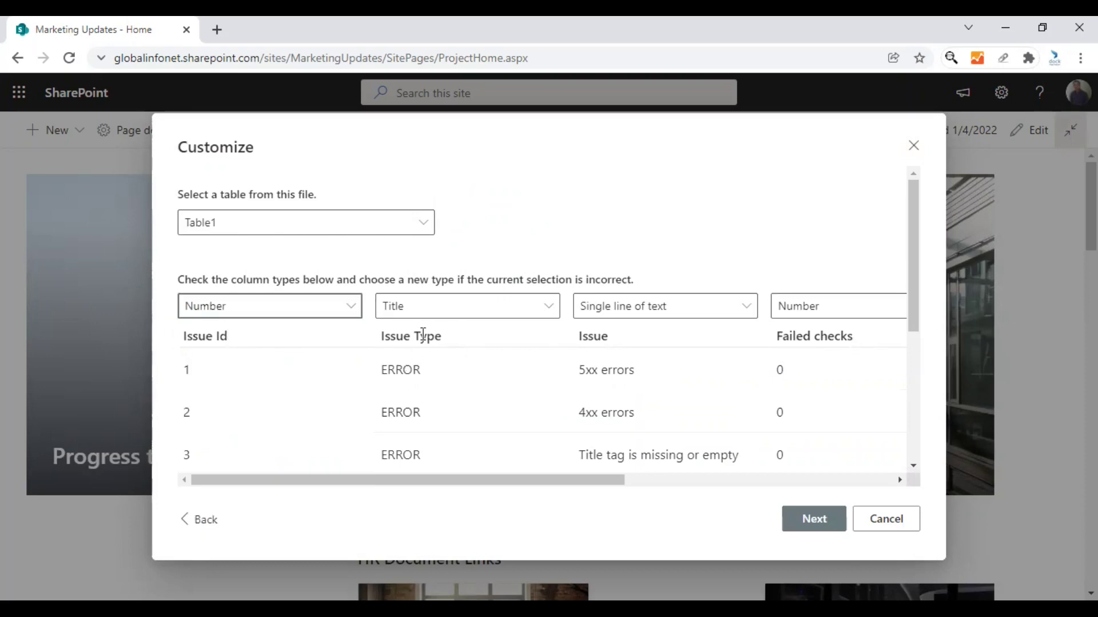
pyautogui.scroll(-1, 458, 387)
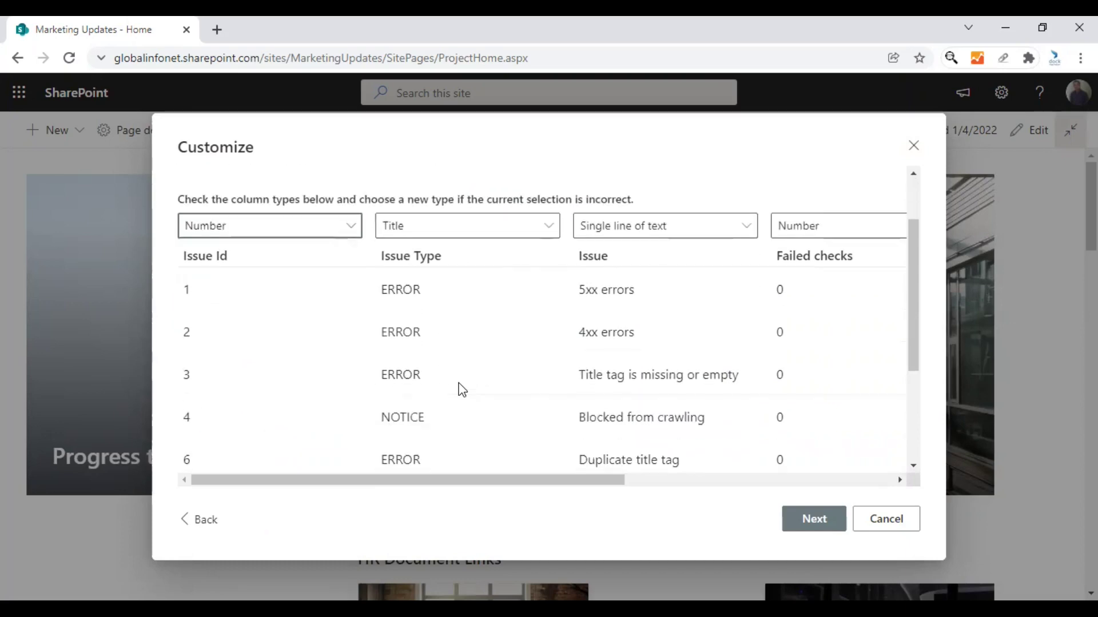
pyautogui.scroll(1, 432, 325)
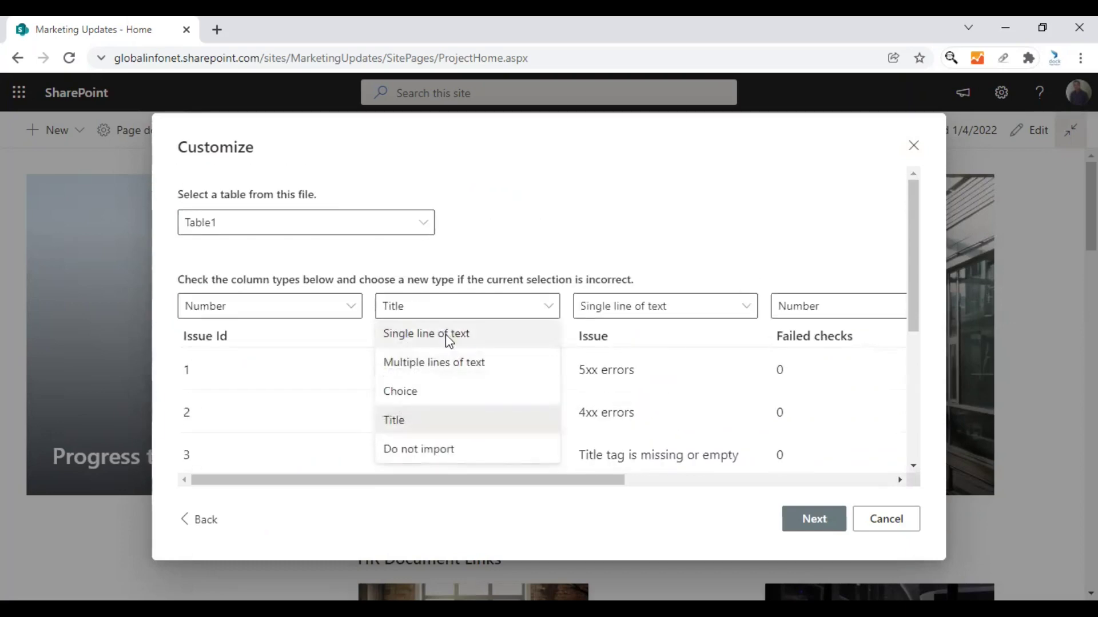
pyautogui.click(444, 334)
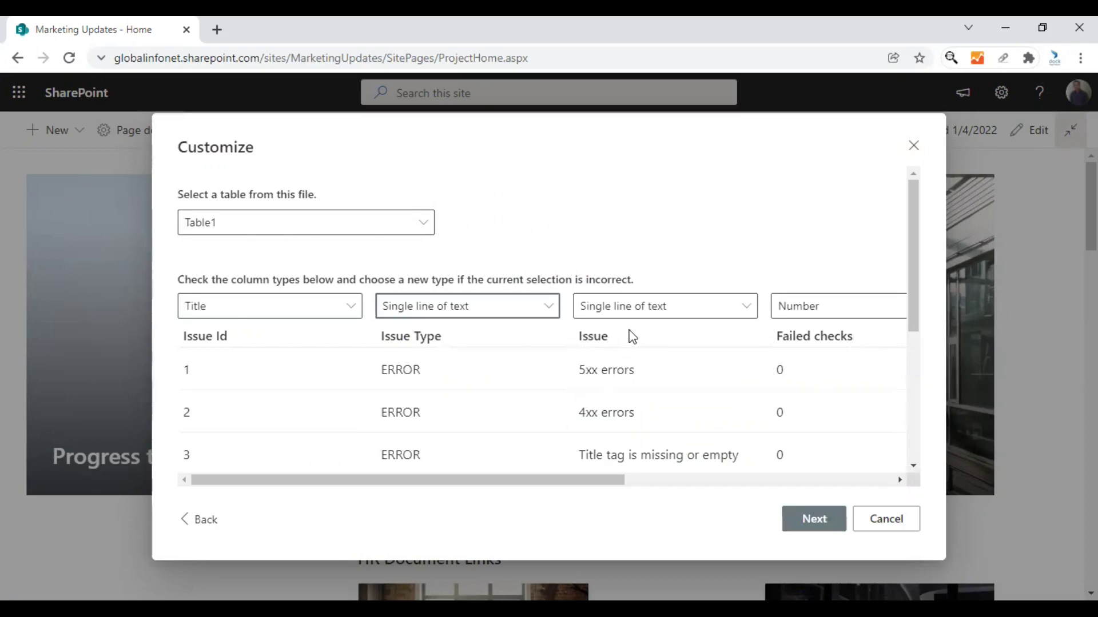
pyautogui.moveTo(520, 480); pyautogui.dragTo(711, 485)
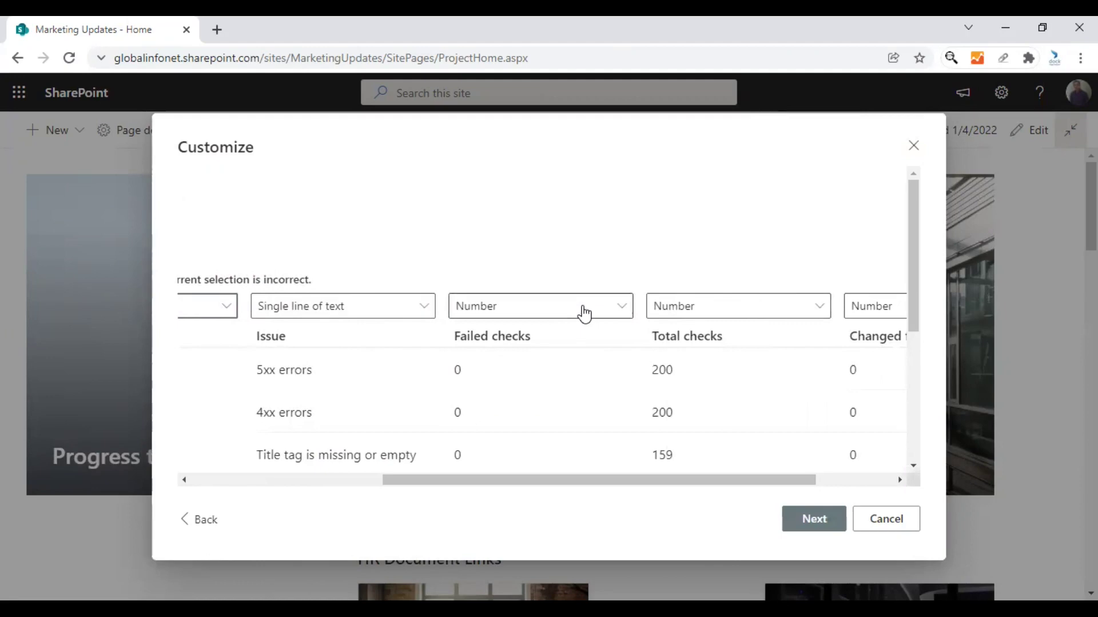
pyautogui.moveTo(618, 482); pyautogui.dragTo(713, 482)
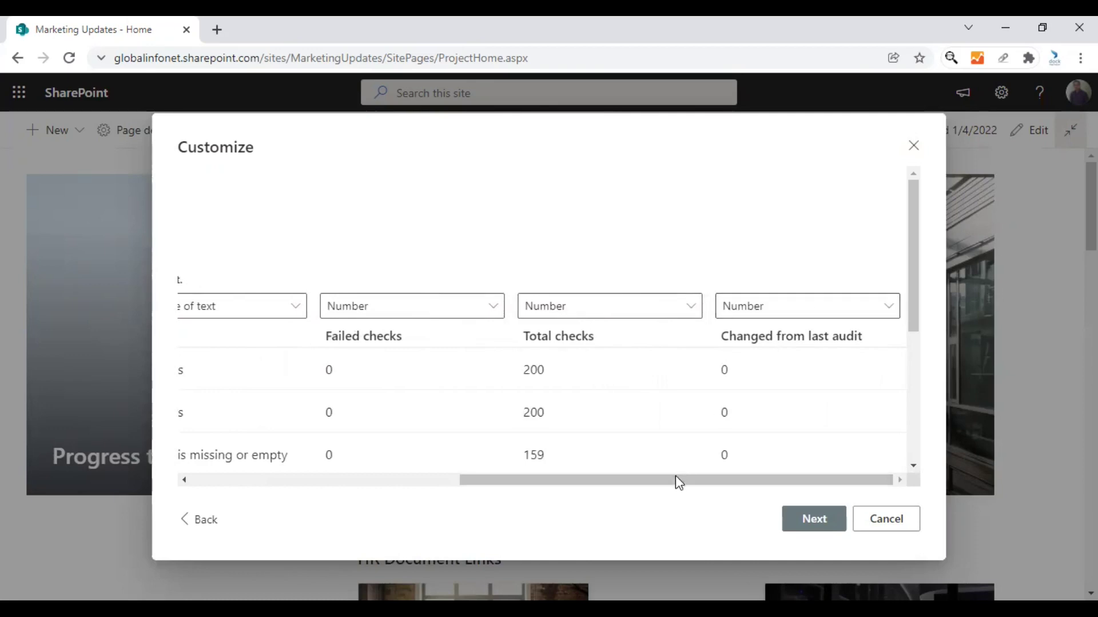
pyautogui.moveTo(677, 480); pyautogui.dragTo(384, 482)
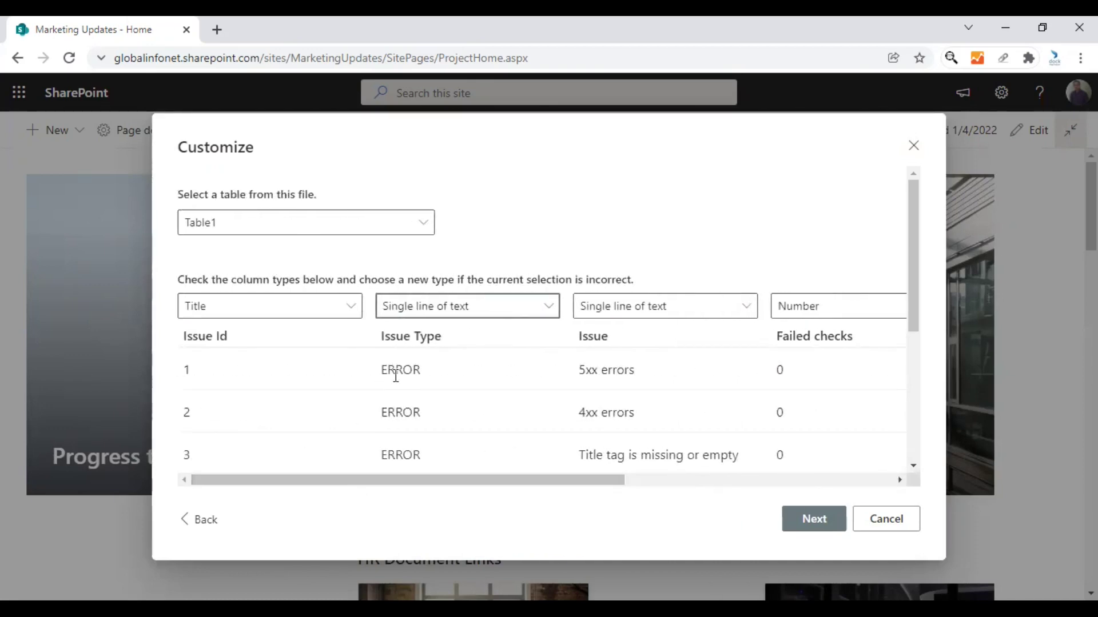
pyautogui.click(325, 233)
pyautogui.click(322, 232)
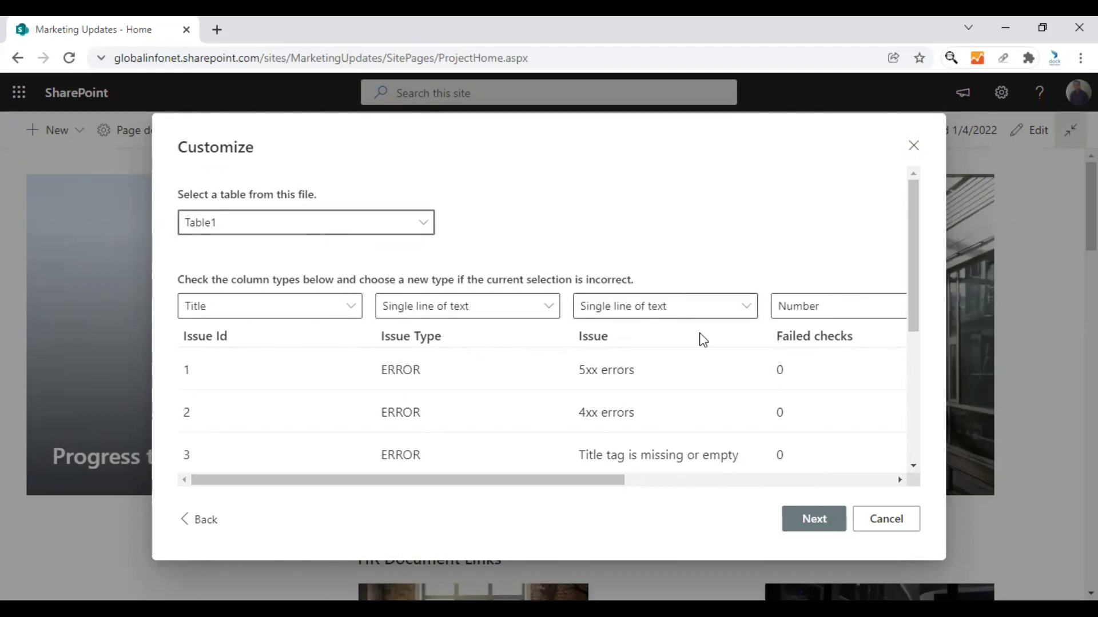
pyautogui.scroll(-5, 623, 396)
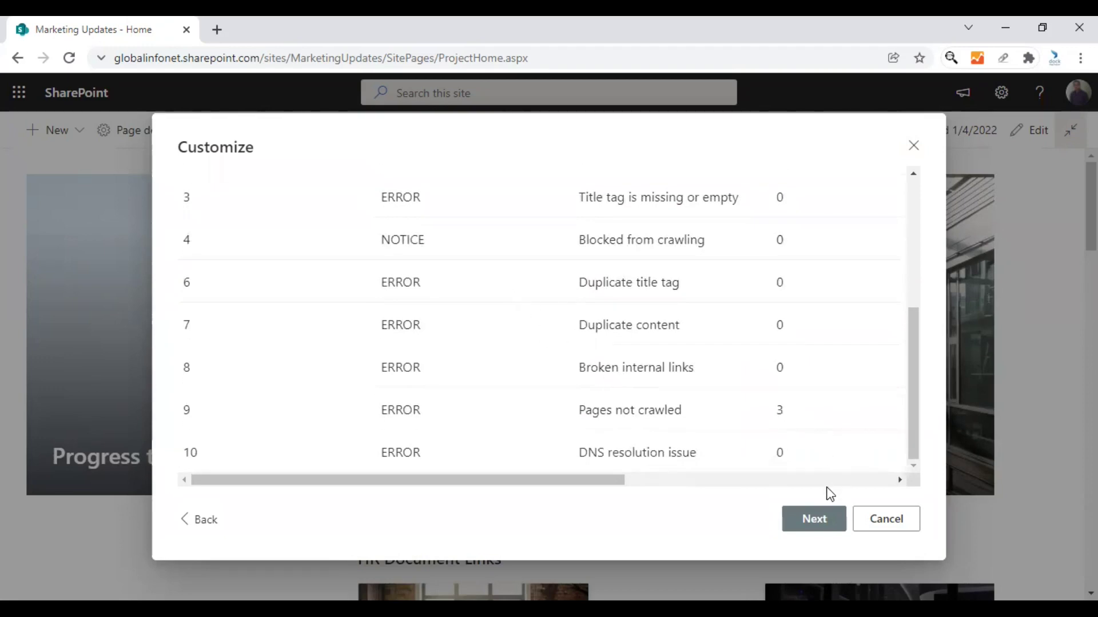
# - Accept the suggested column types and trim the list name to 'Site Issues in Audit - Table'
pyautogui.click(804, 518)
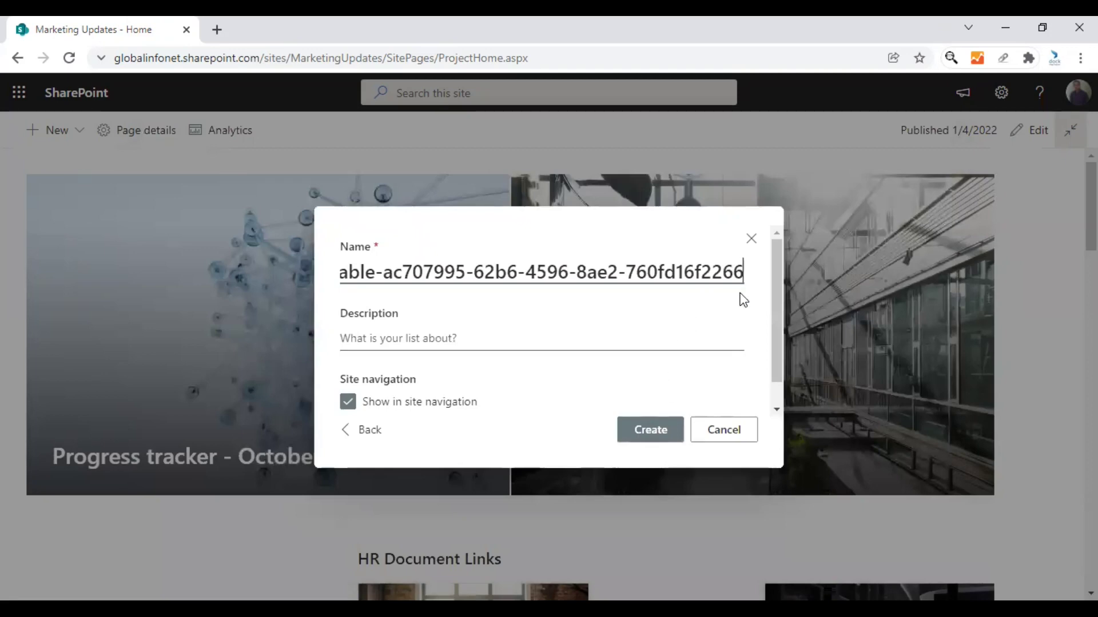
pyautogui.click(746, 278)
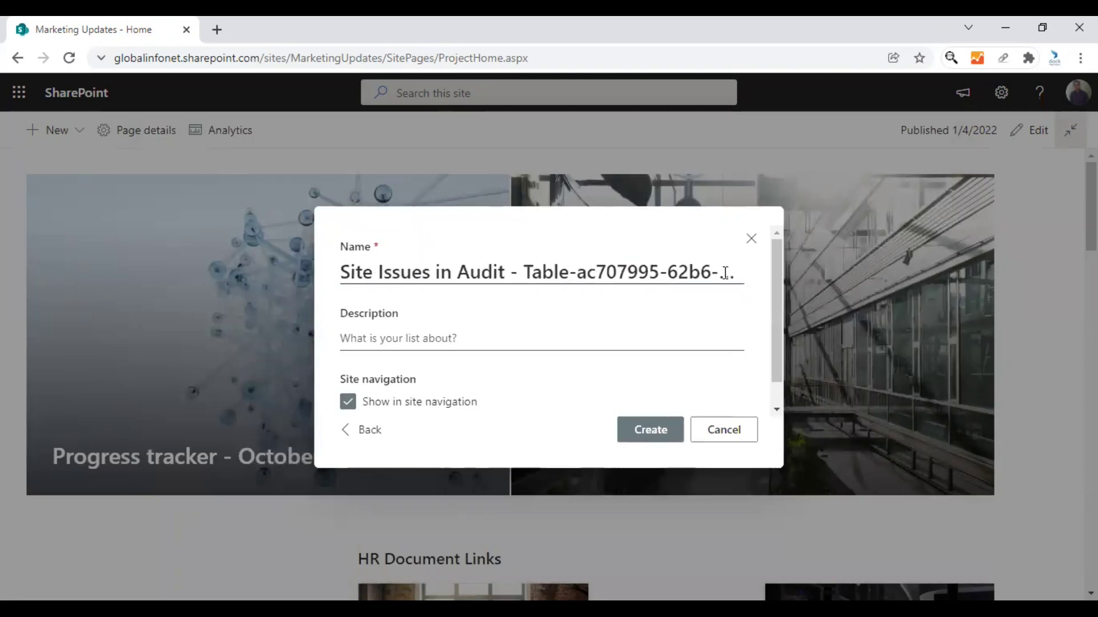
pyautogui.click(739, 280)
pyautogui.press('Right')
pyautogui.press('Right')
pyautogui.press('Right')
pyautogui.press('Right')
pyautogui.press('Right')
pyautogui.press('Right')
pyautogui.press('Right')
pyautogui.press('Right')
pyautogui.press('Right')
pyautogui.press('Right')
pyautogui.press('Right')
pyautogui.press('Right')
pyautogui.press('Right')
pyautogui.press('Right')
pyautogui.press('Right')
pyautogui.press('Right')
pyautogui.press('Right')
pyautogui.press('Right')
pyautogui.press('Right')
pyautogui.press('Right')
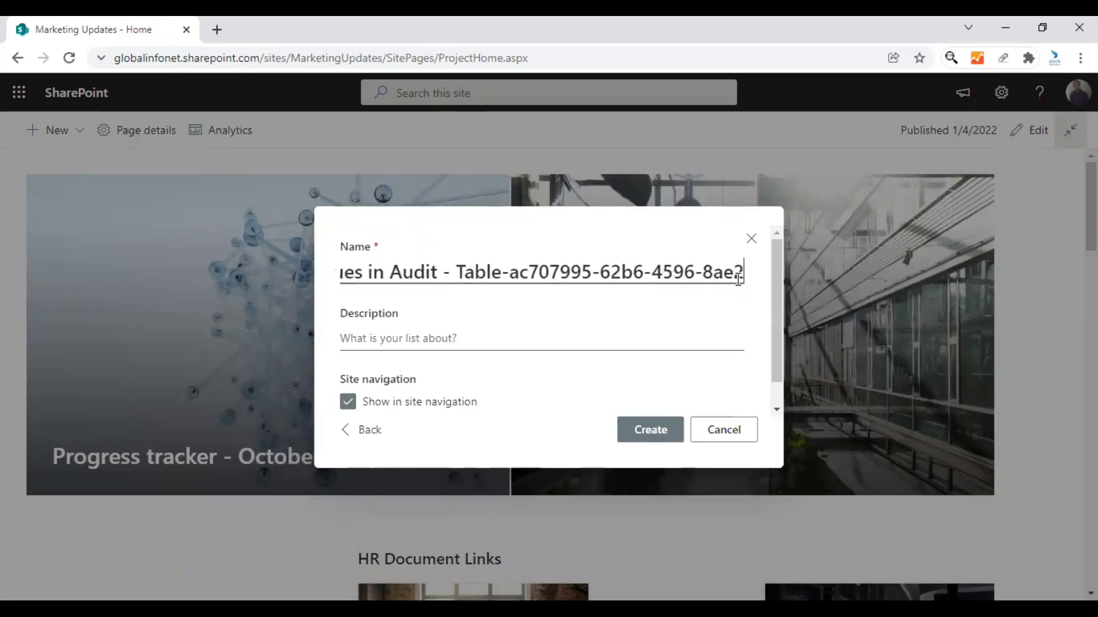
pyautogui.press('BackSpace')
pyautogui.press('BackSpace')
pyautogui.press('BackSpace')
pyautogui.press('BackSpace')
pyautogui.press('BackSpace')
pyautogui.press('BackSpace')
pyautogui.press('BackSpace')
pyautogui.press('BackSpace')
pyautogui.press('BackSpace')
pyautogui.press('BackSpace')
pyautogui.press('BackSpace')
pyautogui.press('BackSpace')
pyautogui.press('BackSpace')
pyautogui.press('BackSpace')
pyautogui.press('BackSpace')
pyautogui.press('BackSpace')
pyautogui.press('BackSpace')
pyautogui.press('BackSpace')
pyautogui.press('BackSpace')
pyautogui.press('BackSpace')
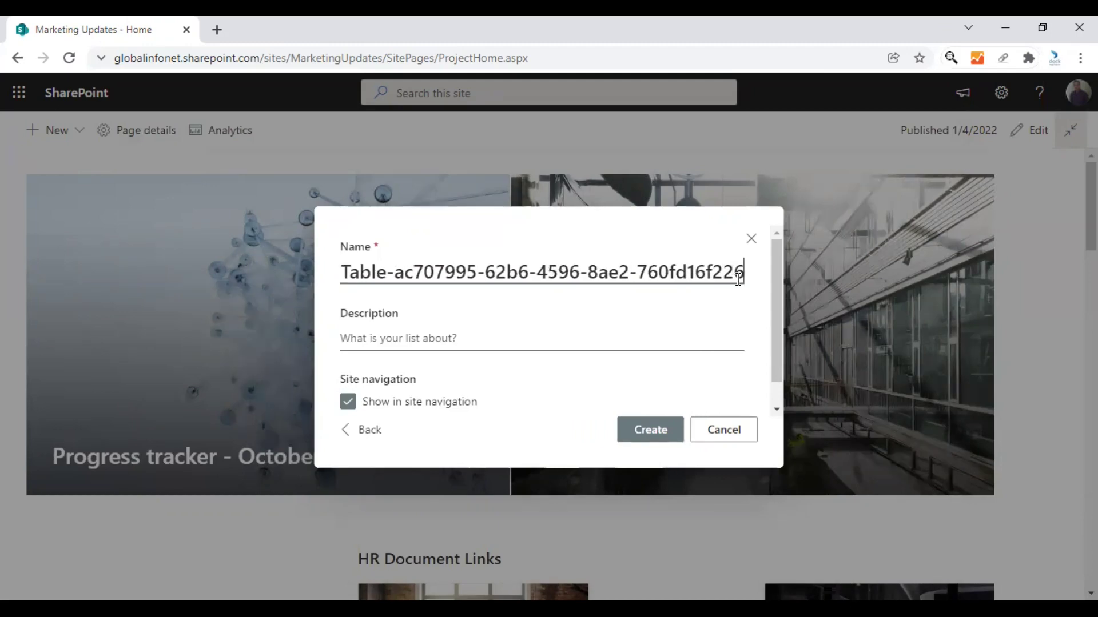
pyautogui.press('BackSpace')
pyautogui.press('BackSpace')
pyautogui.press('BackSpace')
pyautogui.press('BackSpace')
pyautogui.press('BackSpace')
pyautogui.press('BackSpace')
pyautogui.press('BackSpace')
pyautogui.press('BackSpace')
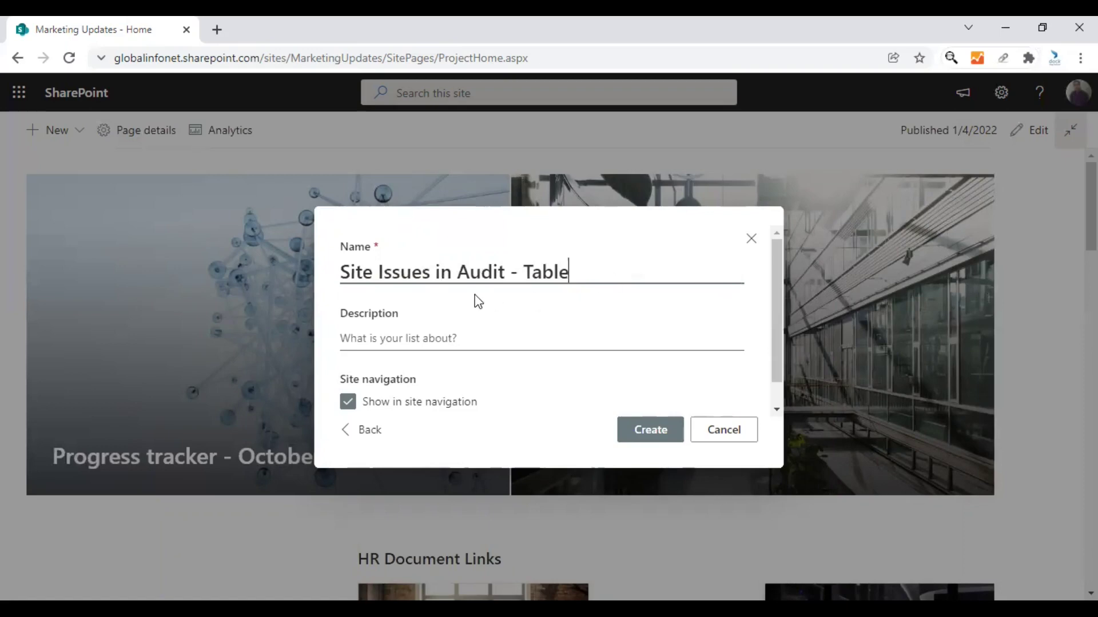
# - Add the description 'Site issues from the December 2021 audit' and create the list
pyautogui.click(446, 338)
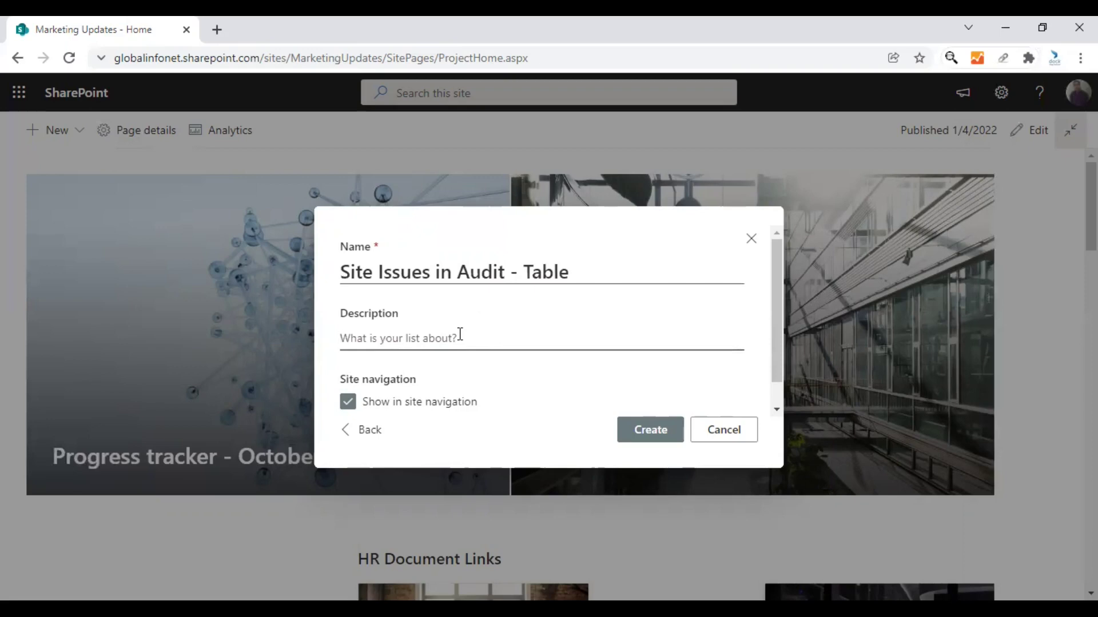
pyautogui.write('Site issue')
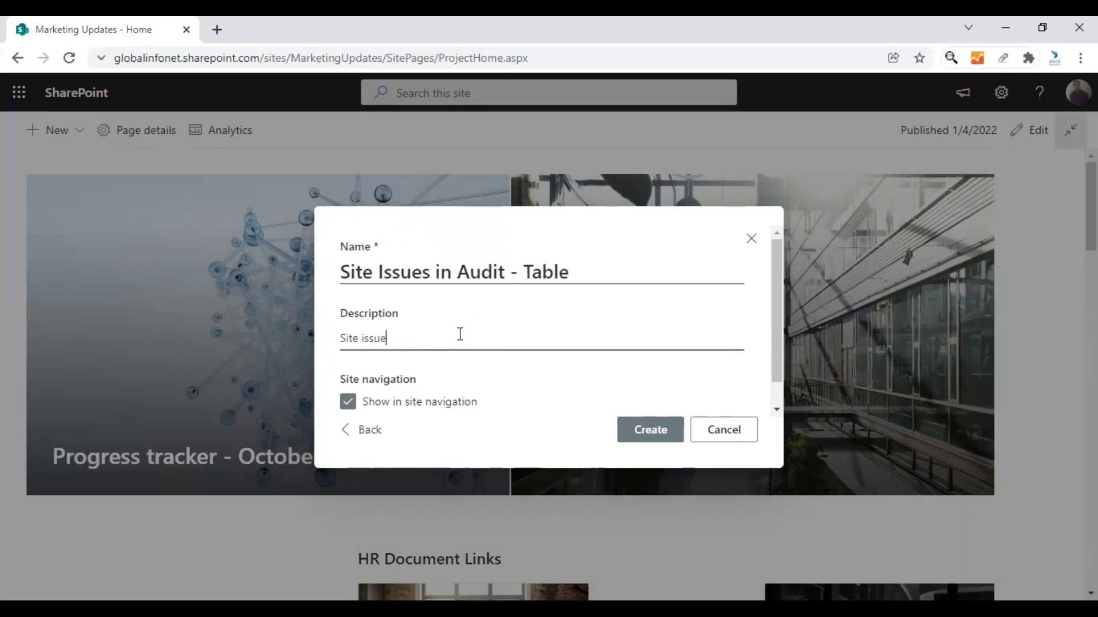
pyautogui.write('s from the December 2021 audit')
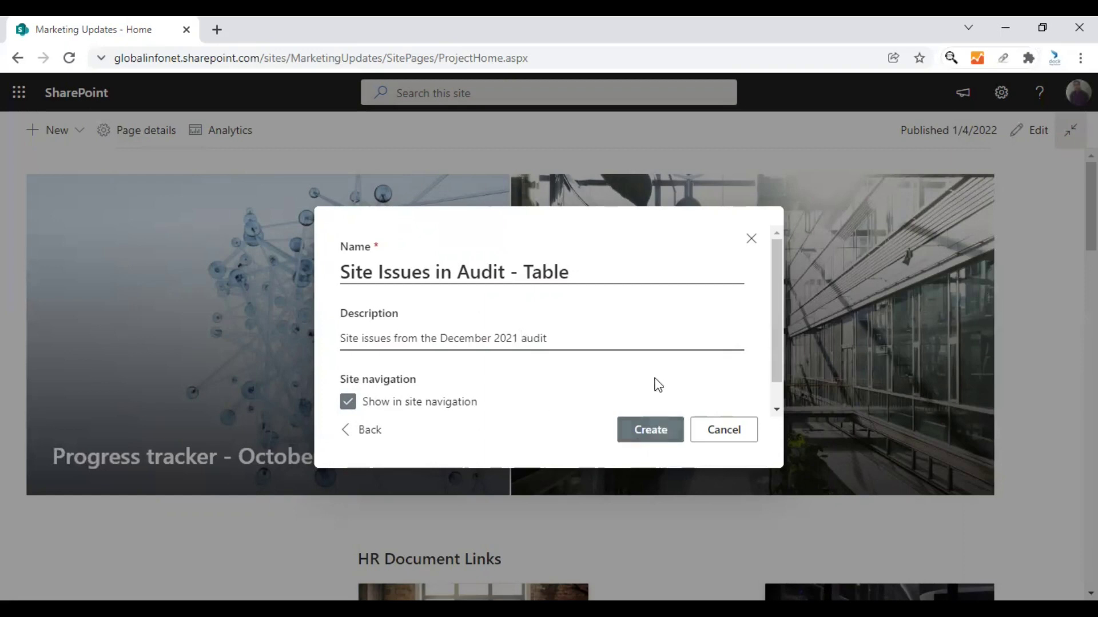
pyautogui.scroll(-1, 660, 349)
pyautogui.click(650, 434)
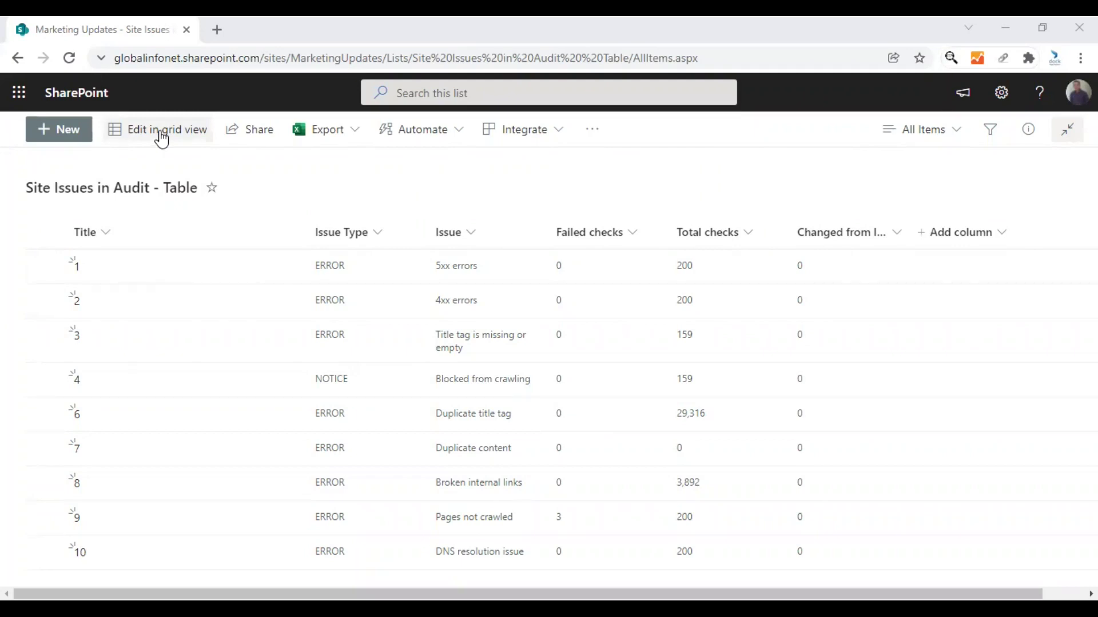
pyautogui.click(162, 134)
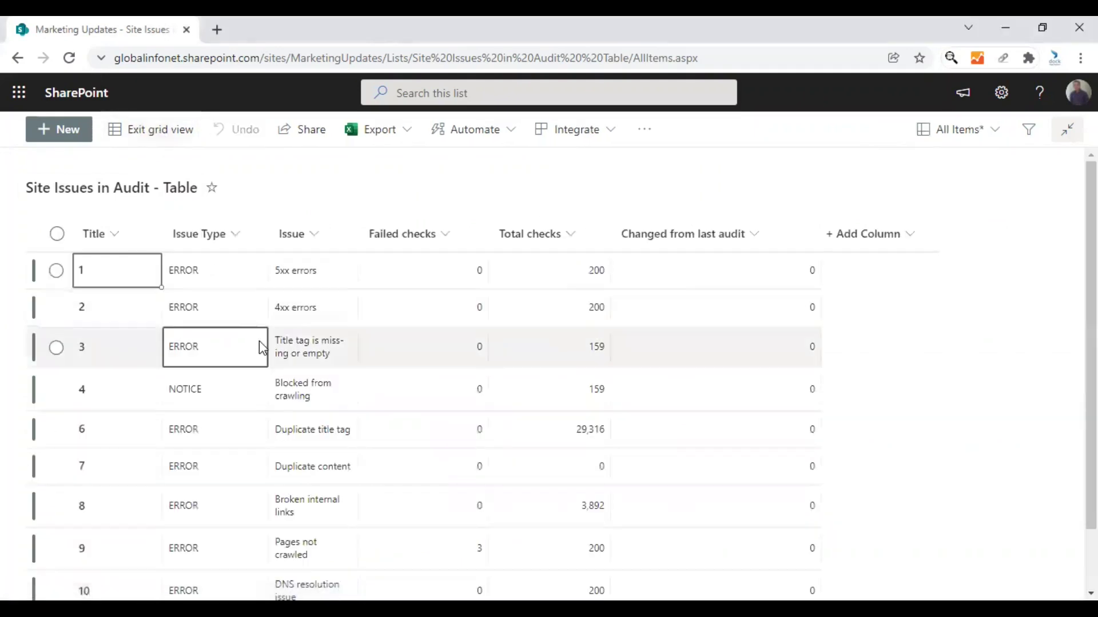
pyautogui.click(210, 275)
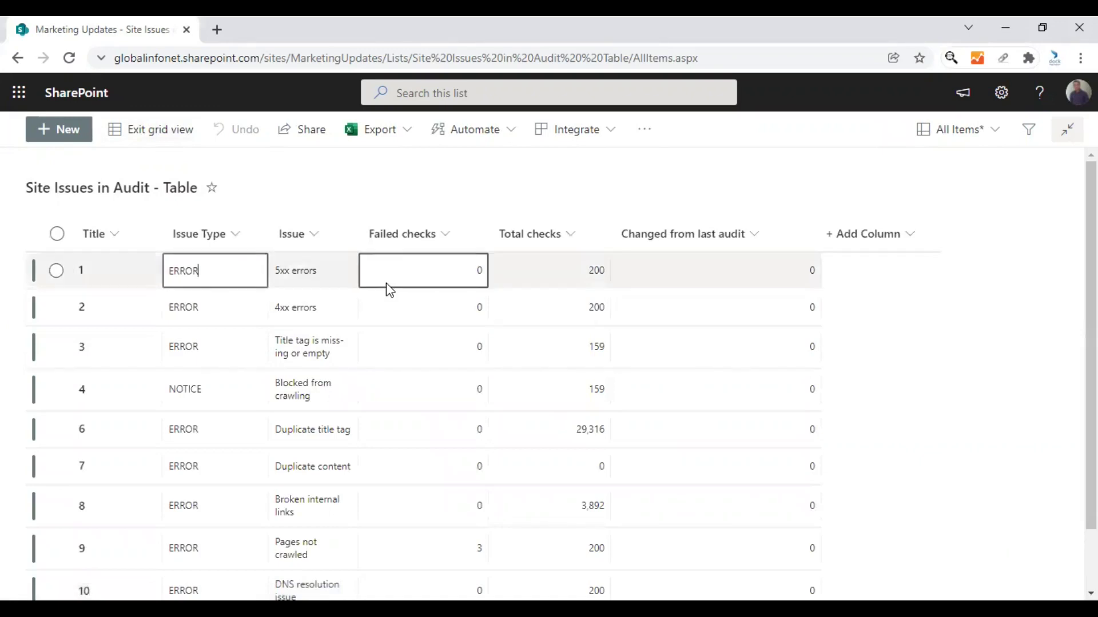
pyautogui.click(345, 279)
pyautogui.click(301, 273)
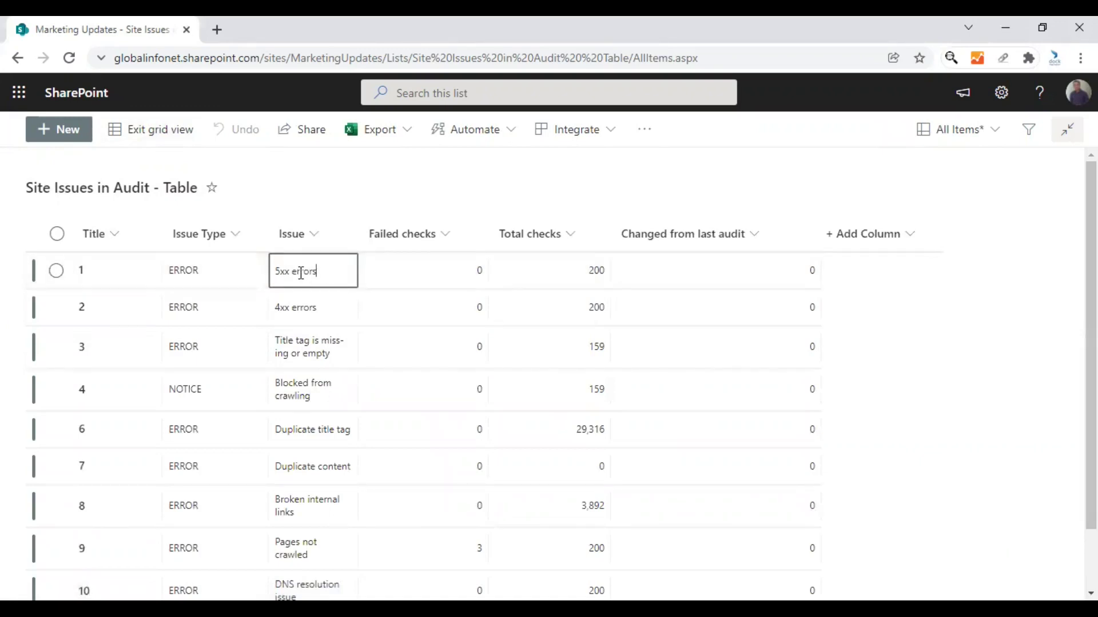
pyautogui.click(515, 301)
pyautogui.click(538, 438)
pyautogui.scroll(-2, 539, 454)
pyautogui.click(232, 490)
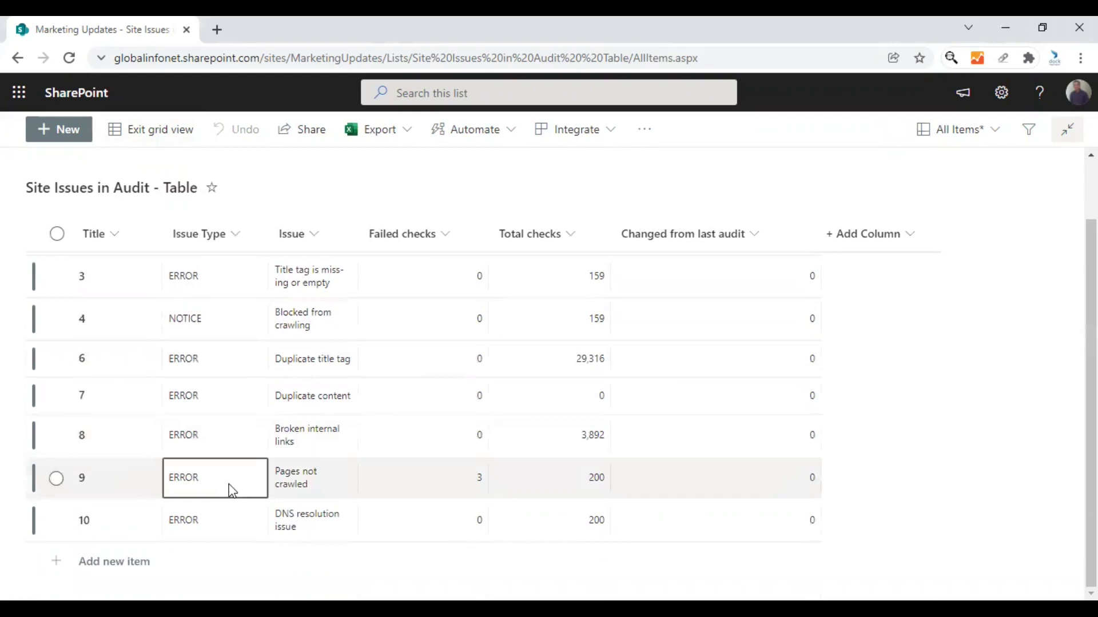
pyautogui.click(200, 518)
pyautogui.click(154, 561)
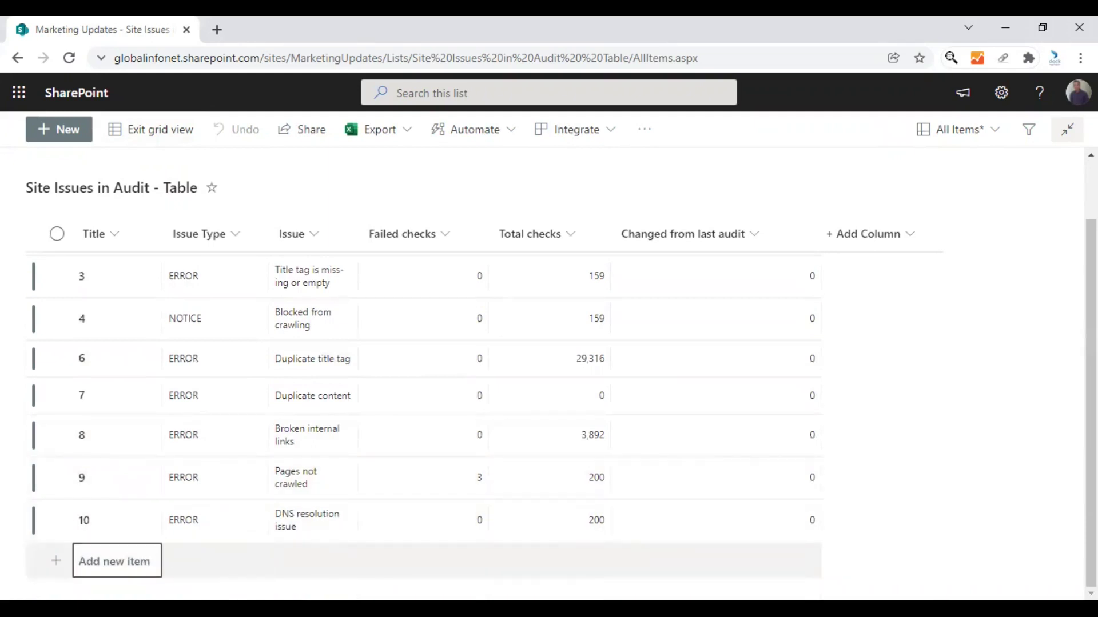
pyautogui.click(220, 567)
pyautogui.click(230, 444)
pyautogui.click(289, 409)
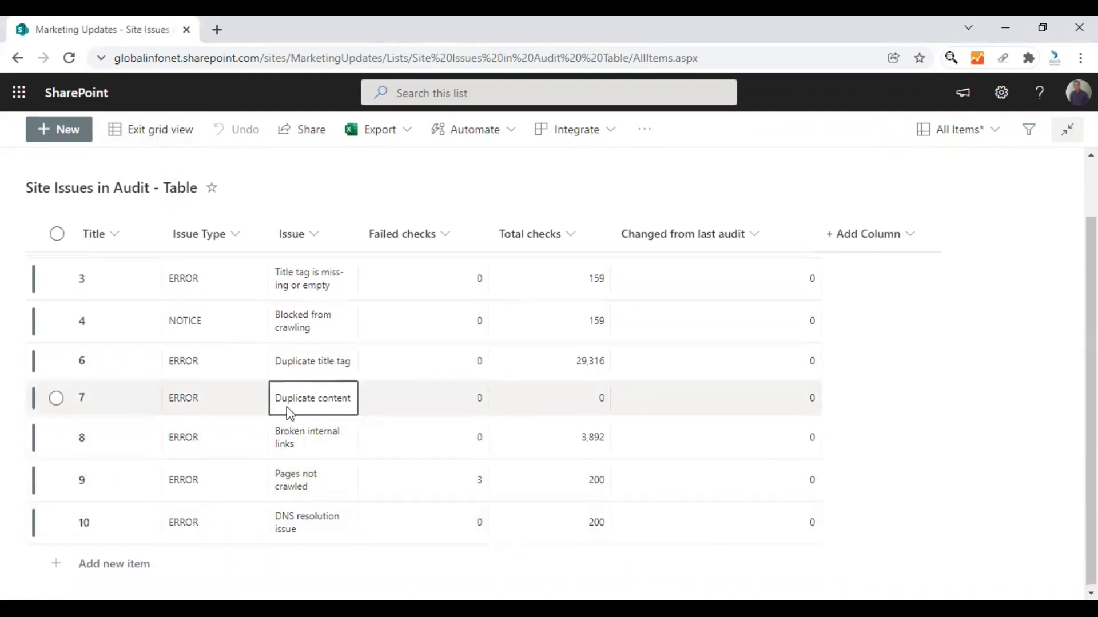
pyautogui.scroll(1, 290, 413)
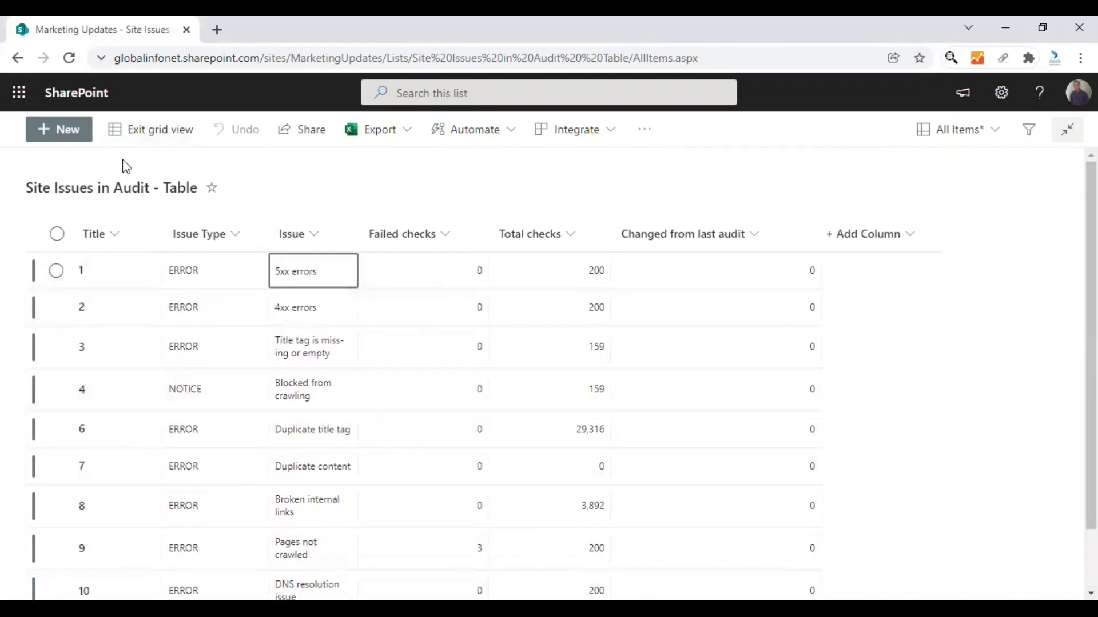
pyautogui.click(146, 131)
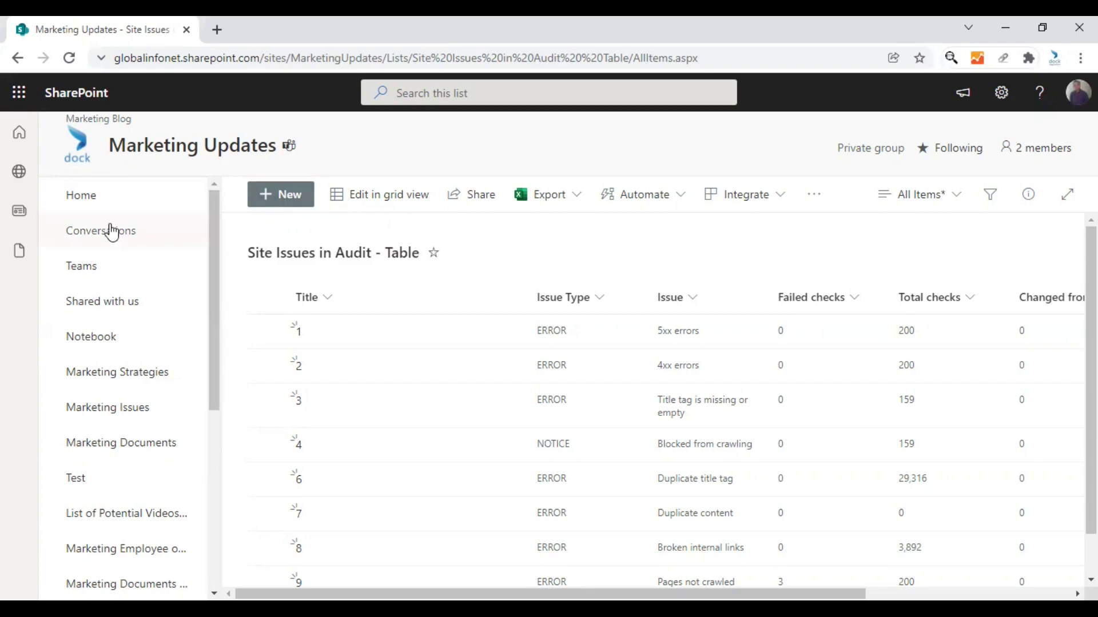
# - Return to the site's Home page and start a new list from + New > List
pyautogui.click(99, 211)
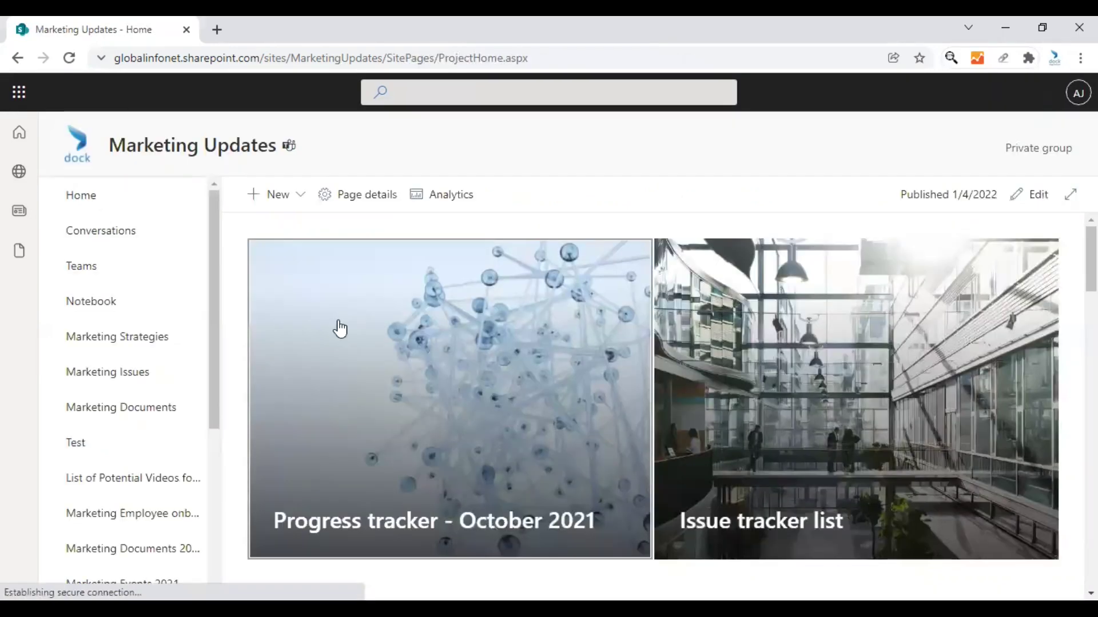
pyautogui.click(285, 200)
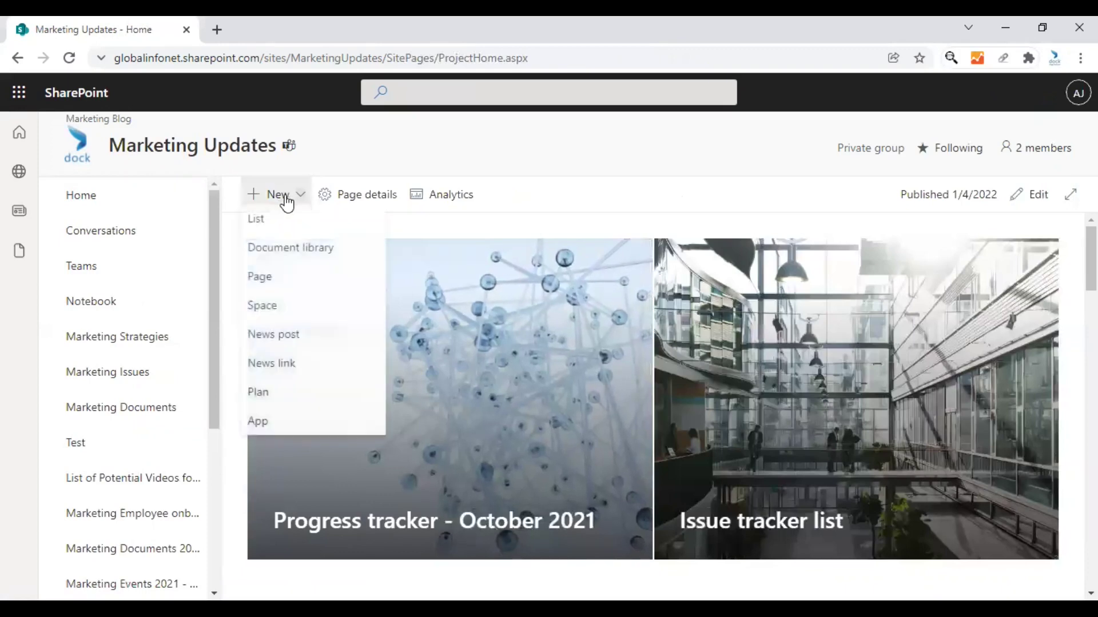
pyautogui.click(252, 225)
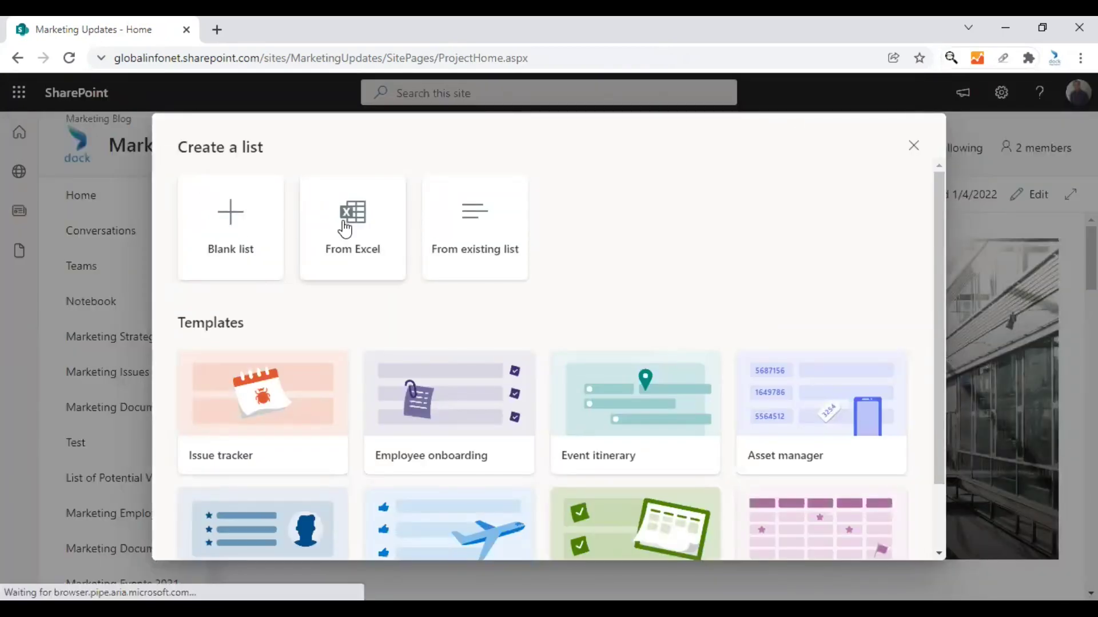
# - Choose From Excel and select the site's existing Site Issues in Audit - Table.xlsx workbook
pyautogui.click(350, 228)
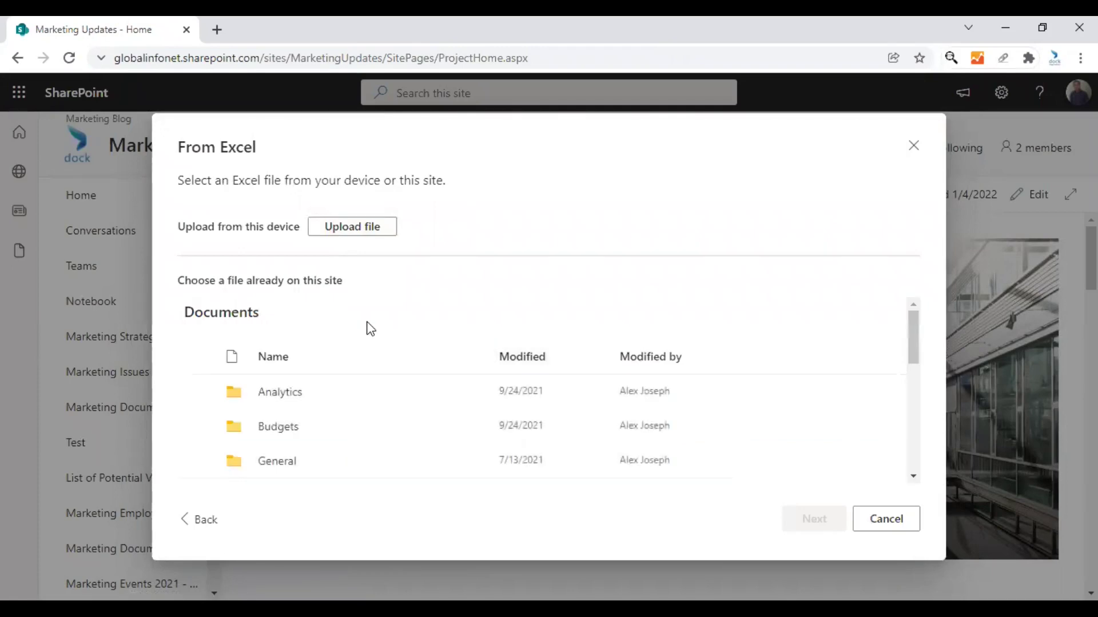
pyautogui.scroll(-1, 394, 428)
pyautogui.scroll(-5, 394, 428)
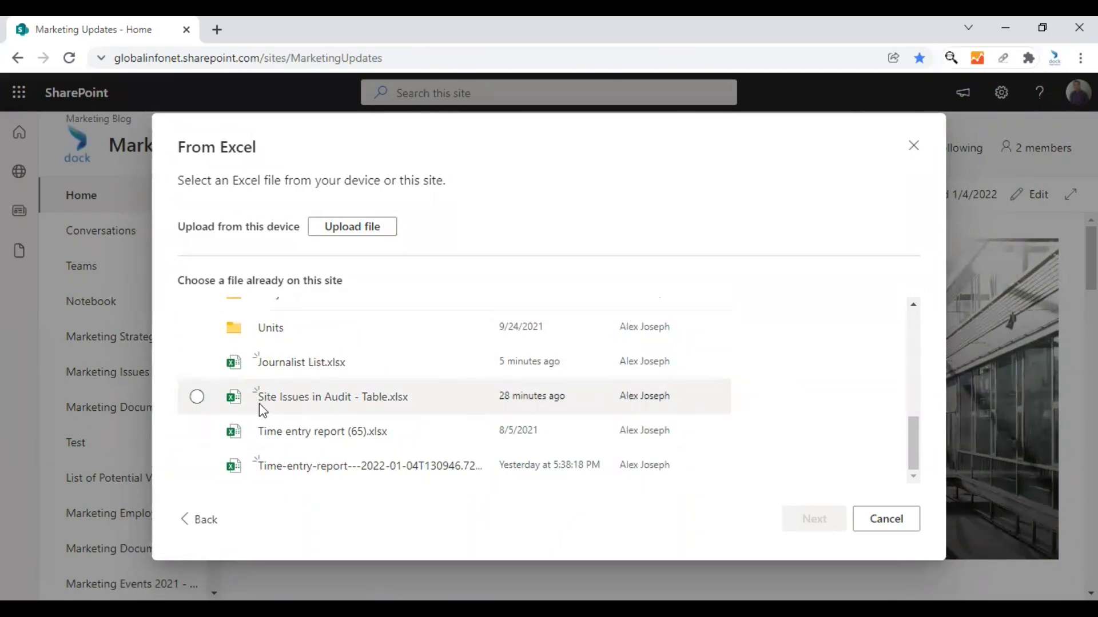
pyautogui.click(196, 397)
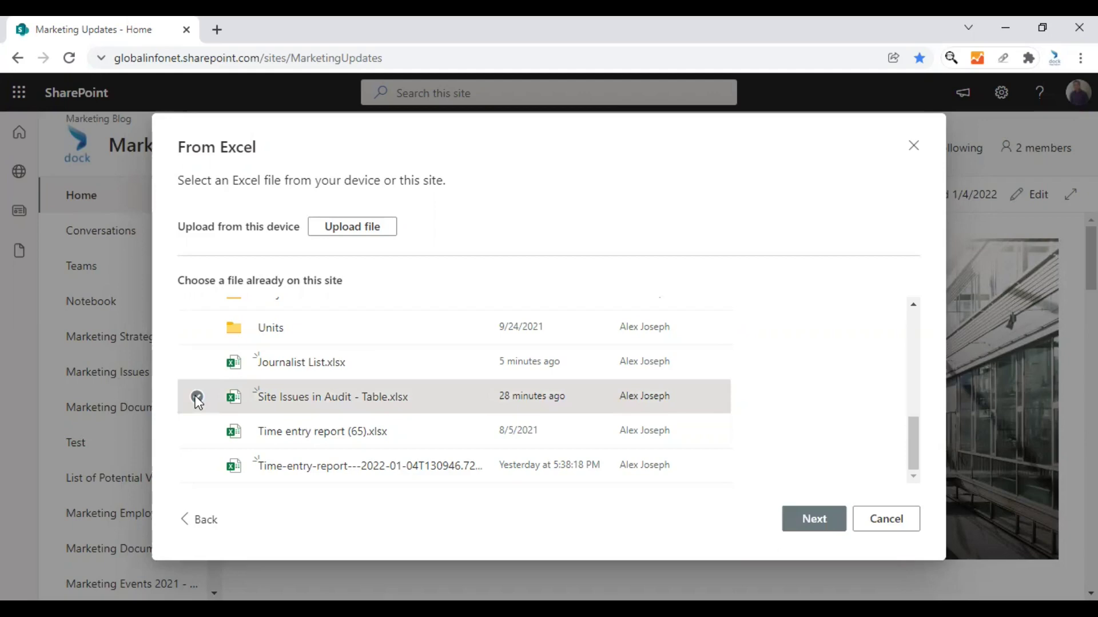
pyautogui.moveTo(279, 400)
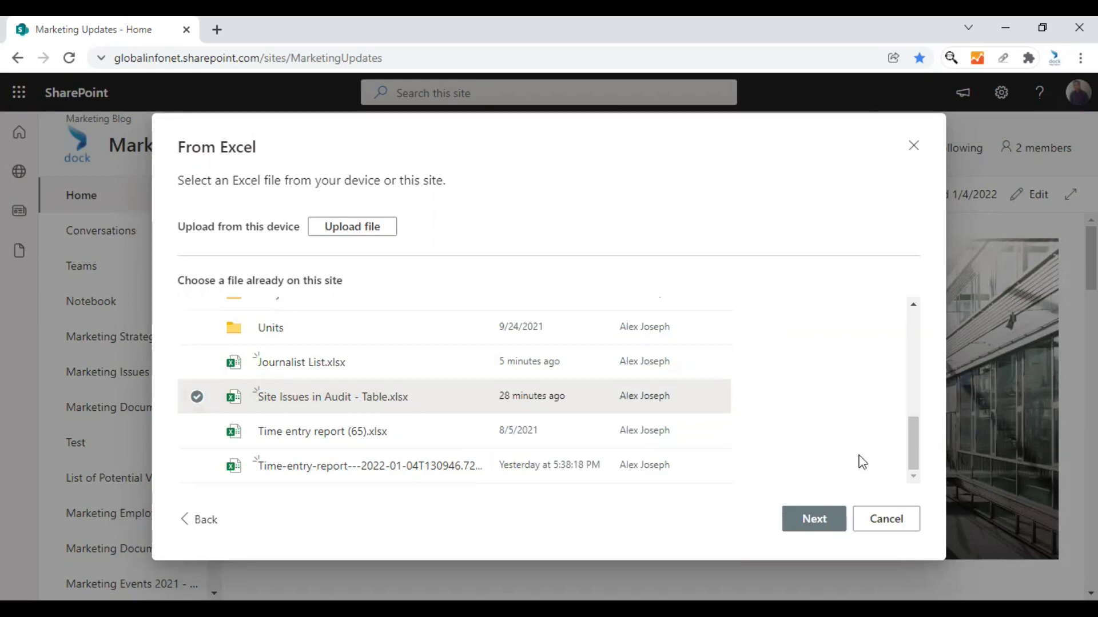
# - Continue to Table1's column preview and reset the Issue Id column's type
pyautogui.click(812, 519)
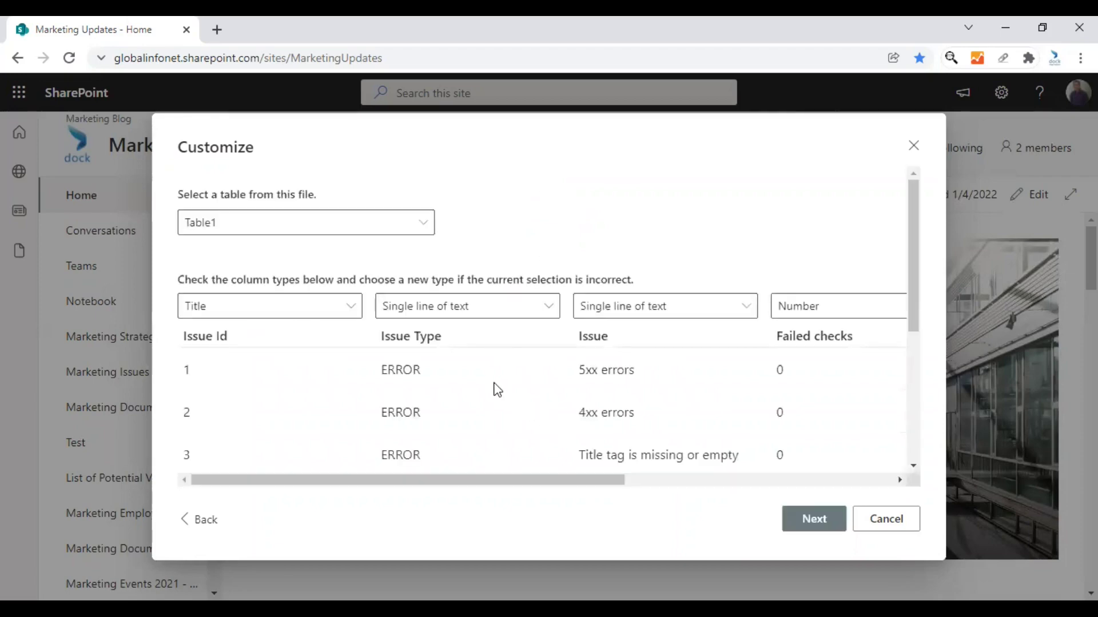
pyautogui.scroll(-3, 478, 383)
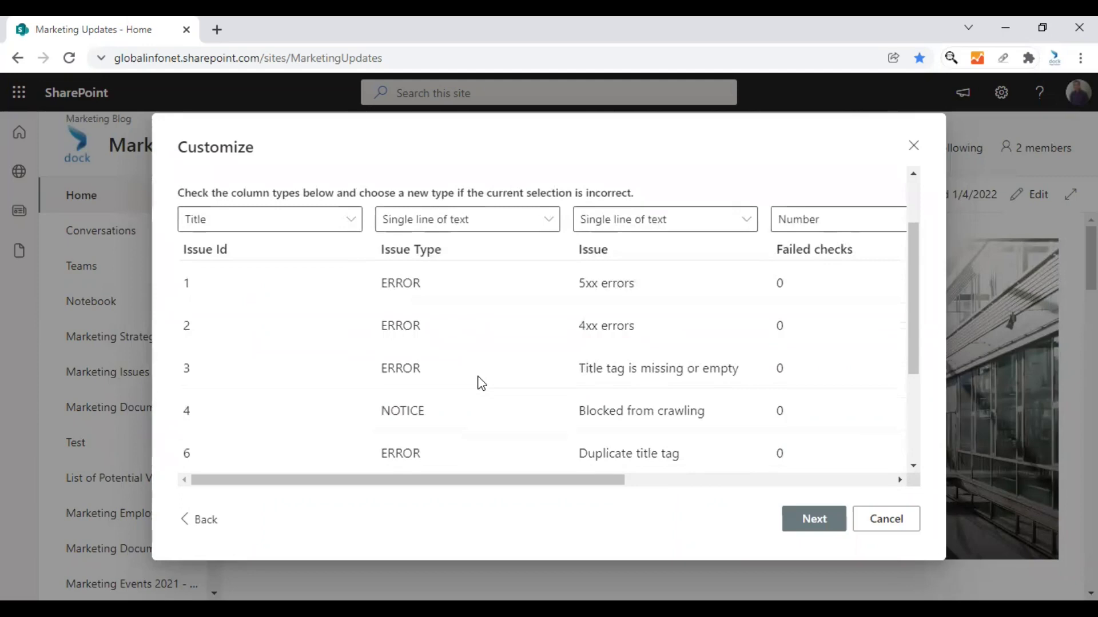
pyautogui.scroll(-2, 479, 385)
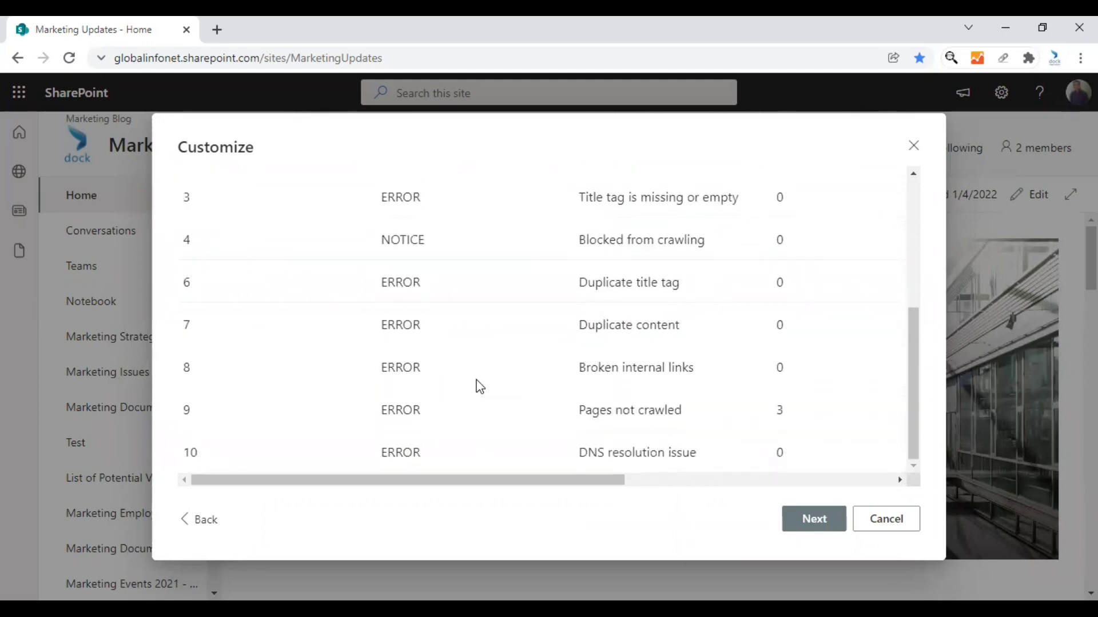
pyautogui.scroll(5, 479, 385)
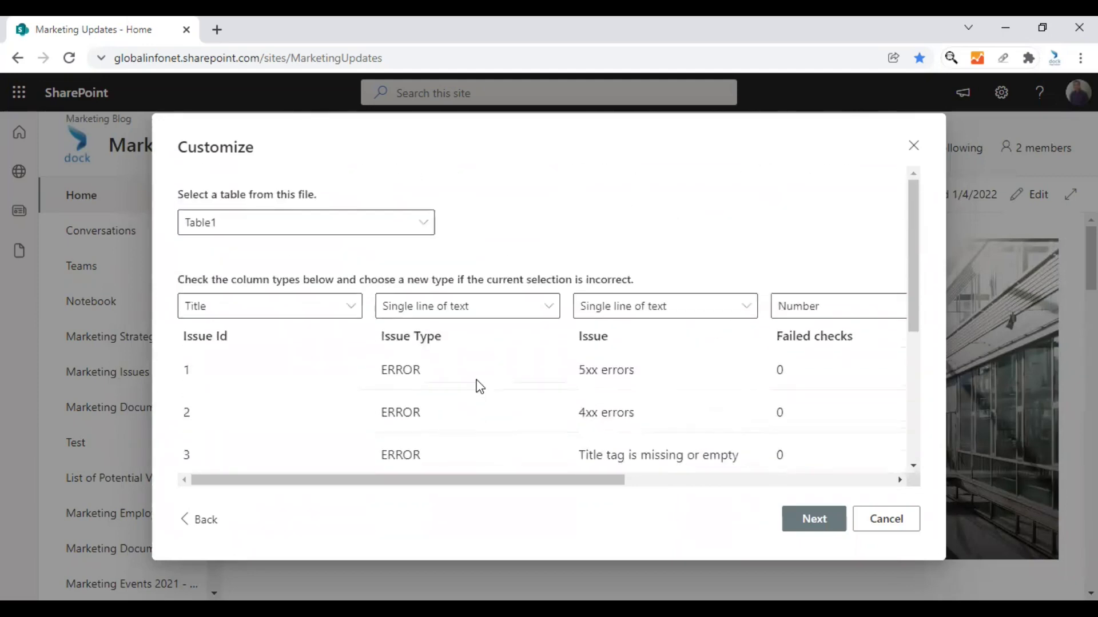
pyautogui.click(287, 308)
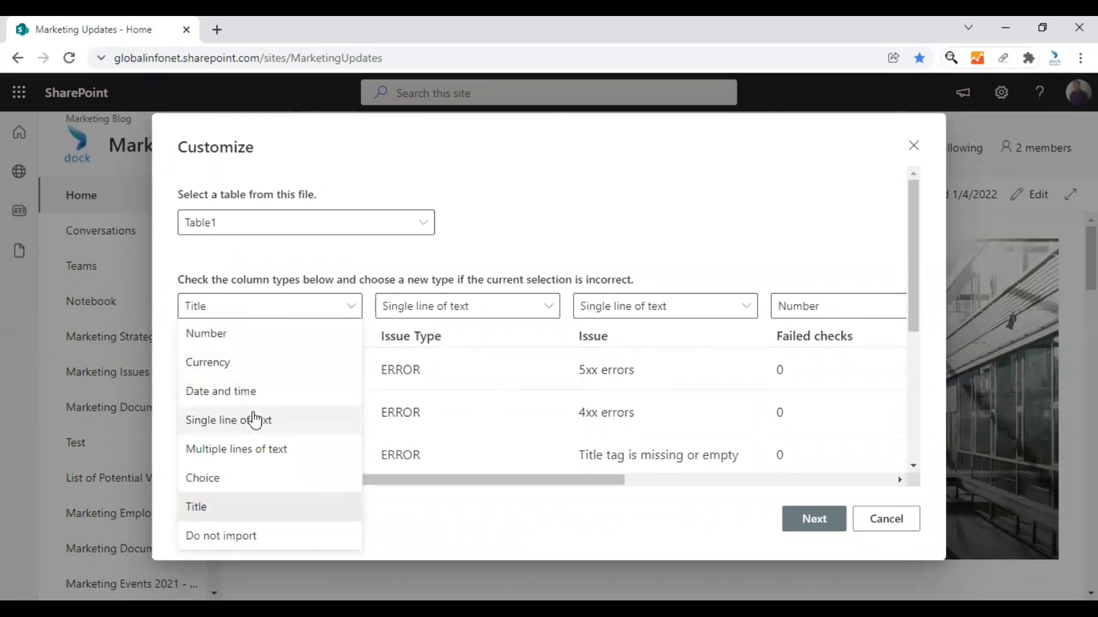
pyautogui.click(221, 343)
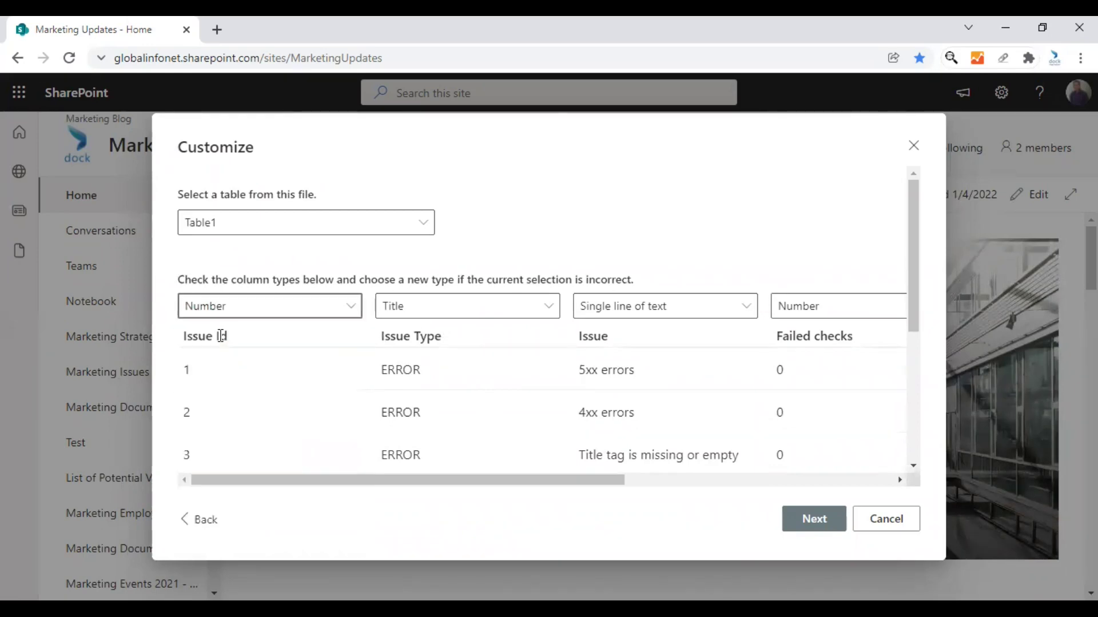
# - Set the Issue Type column back to Single line of text and continue to naming
pyautogui.click(438, 312)
pyautogui.click(431, 333)
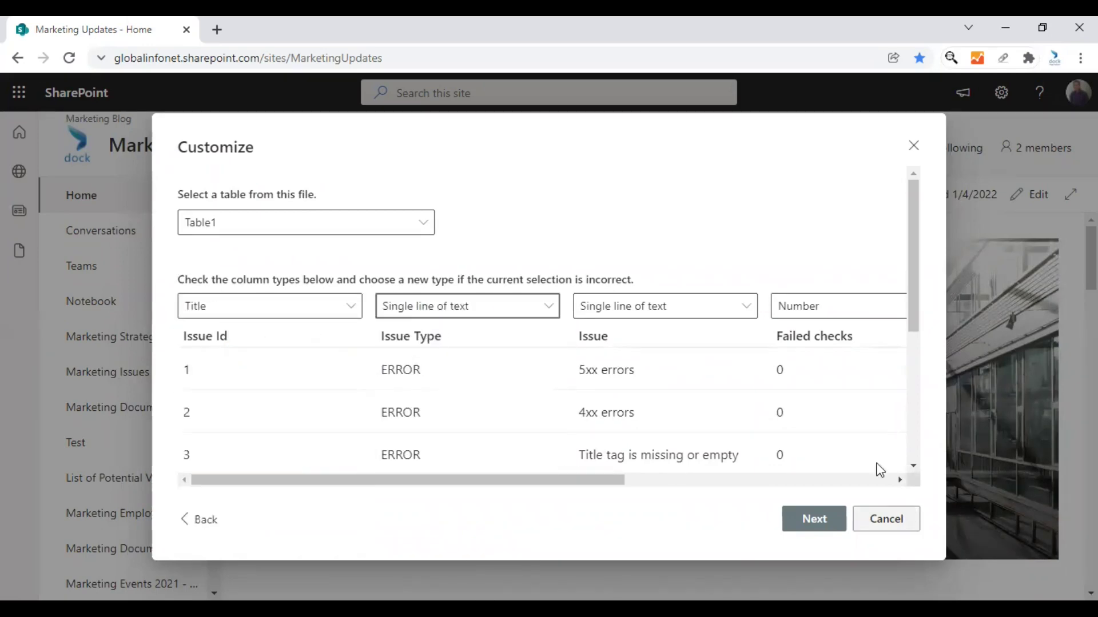
pyautogui.scroll(-2, 872, 456)
pyautogui.scroll(-3, 864, 454)
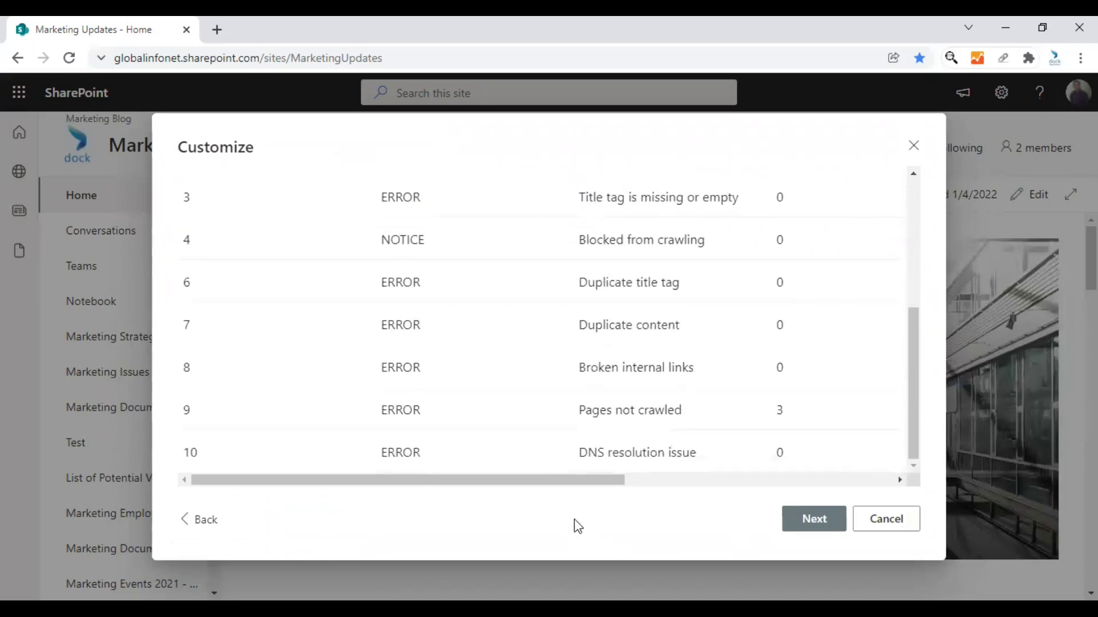
pyautogui.moveTo(581, 481); pyautogui.dragTo(818, 481)
pyautogui.scroll(5, 661, 331)
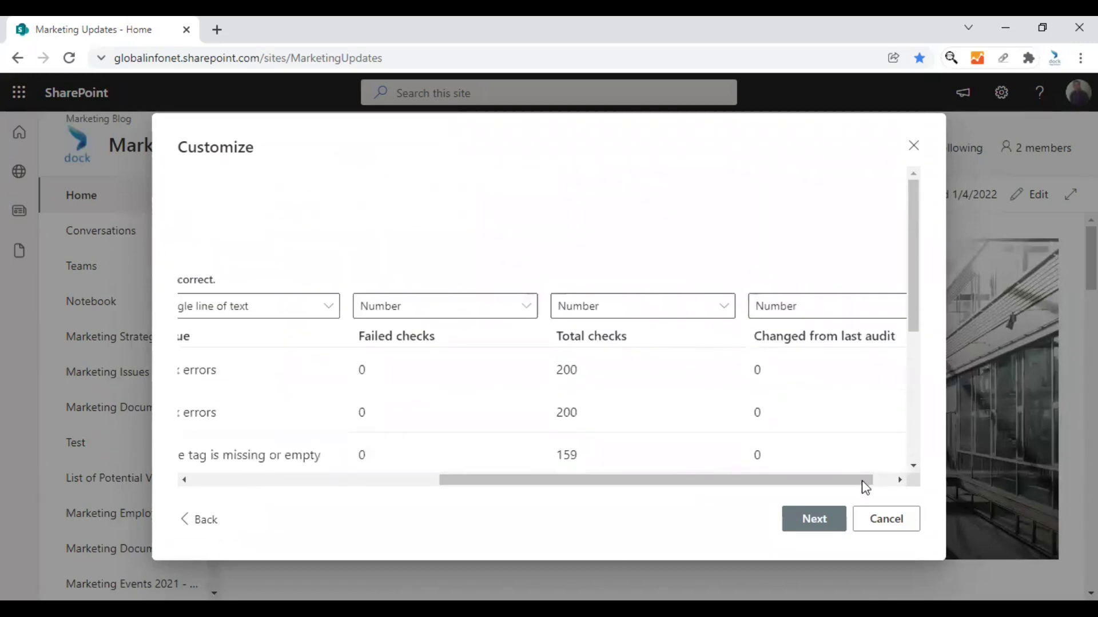
pyautogui.click(801, 515)
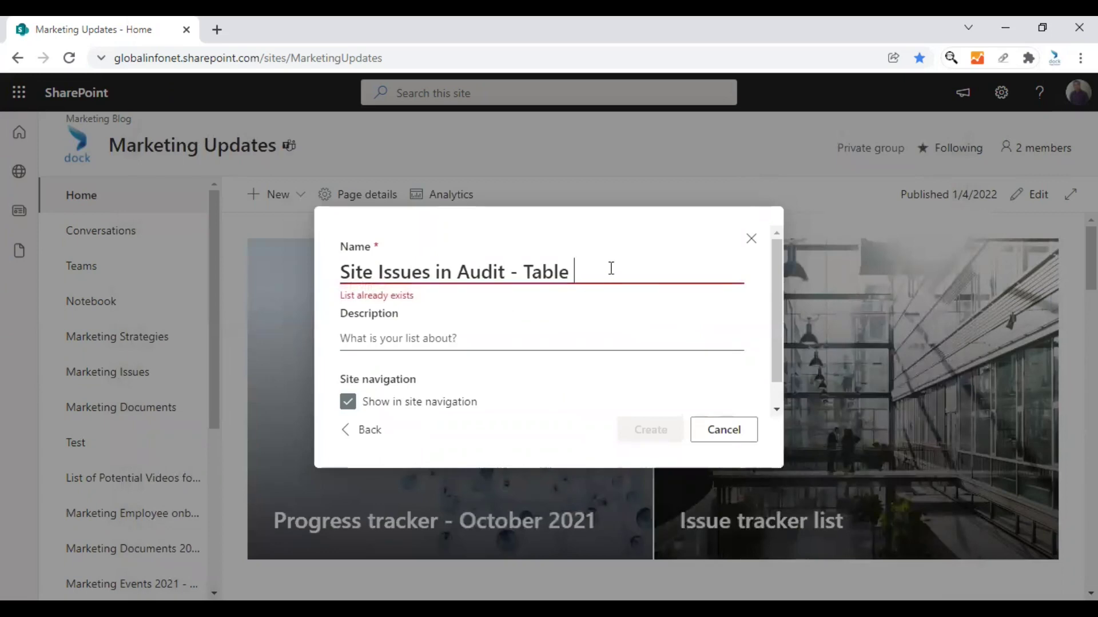
# - Create 'Site Issues in Audit - Table 1' with description 'Test', unchecking Show in site navigation
pyautogui.write('1')
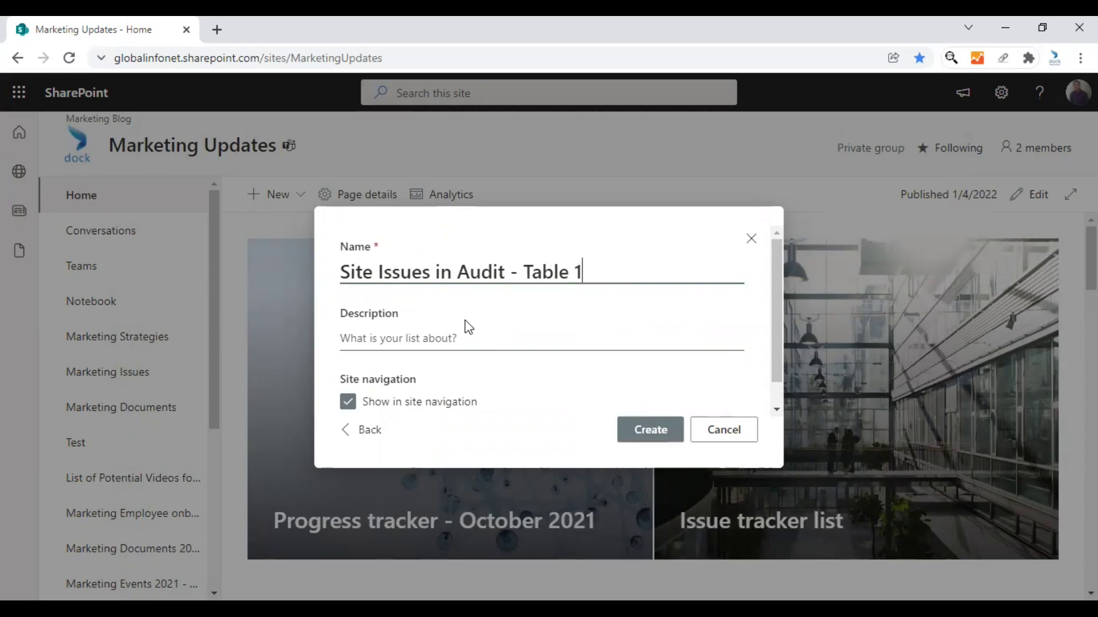
pyautogui.click(462, 337)
pyautogui.write('Test')
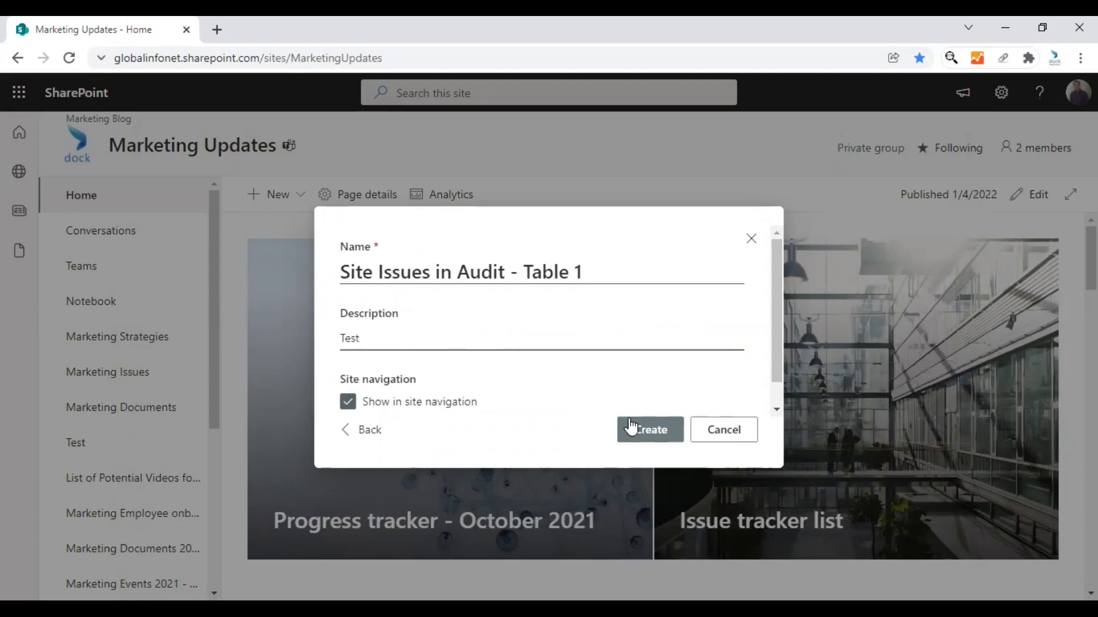
pyautogui.click(350, 409)
pyautogui.click(348, 403)
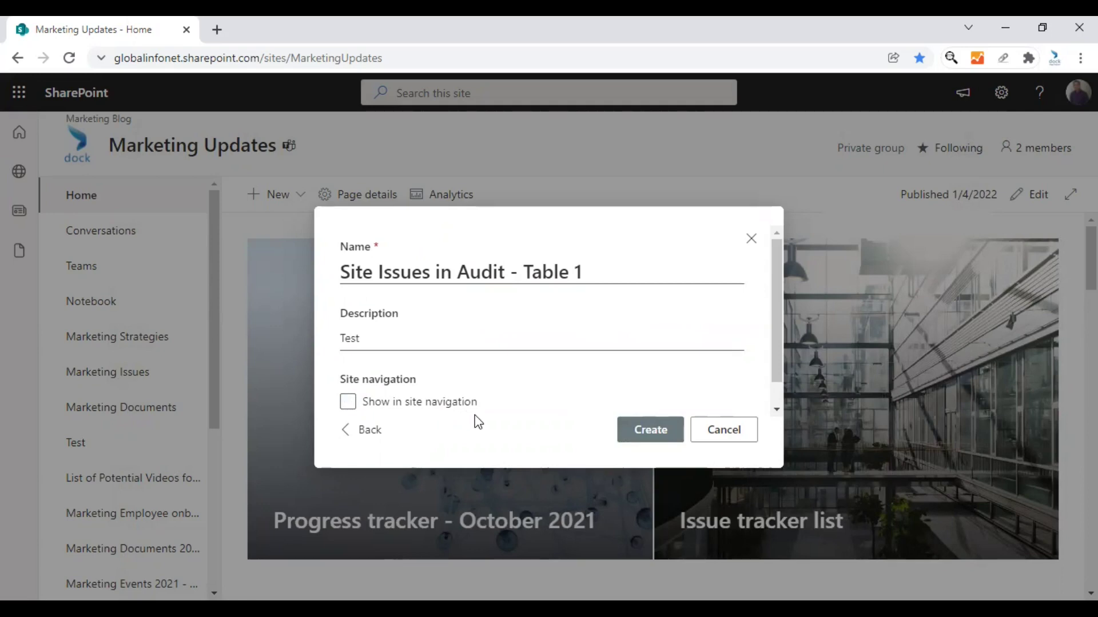
pyautogui.click(649, 431)
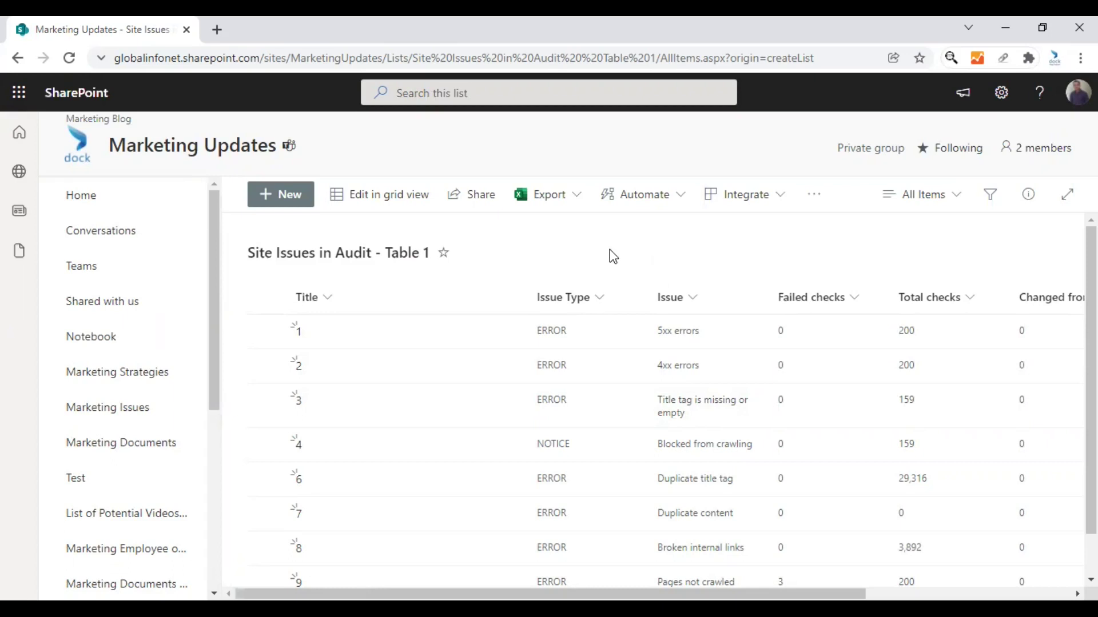
# - Scroll through the new list to check the imported issue rows 1–4 and 6–10
pyautogui.scroll(-1, 574, 314)
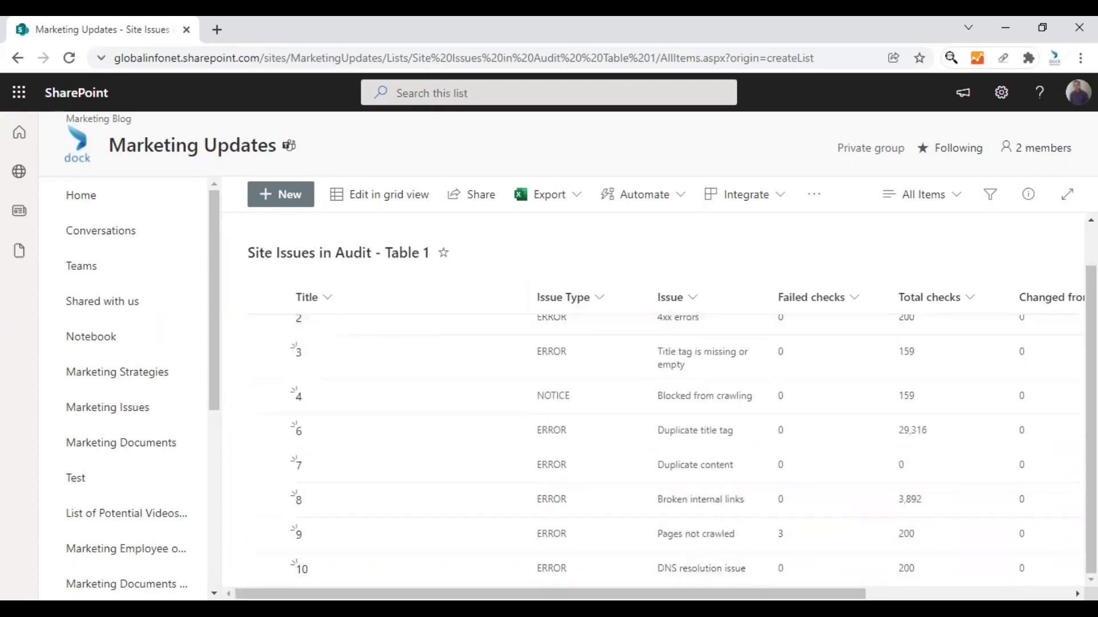
pyautogui.hscroll(5, 582, 400)
pyautogui.hscroll(-5, 582, 399)
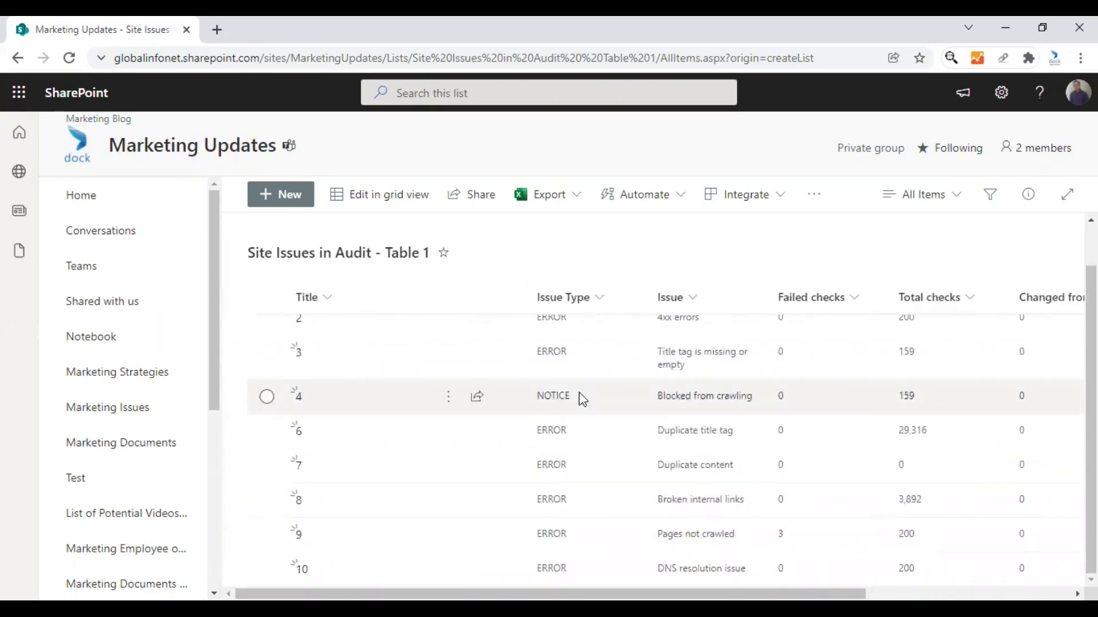
pyautogui.scroll(1, 582, 399)
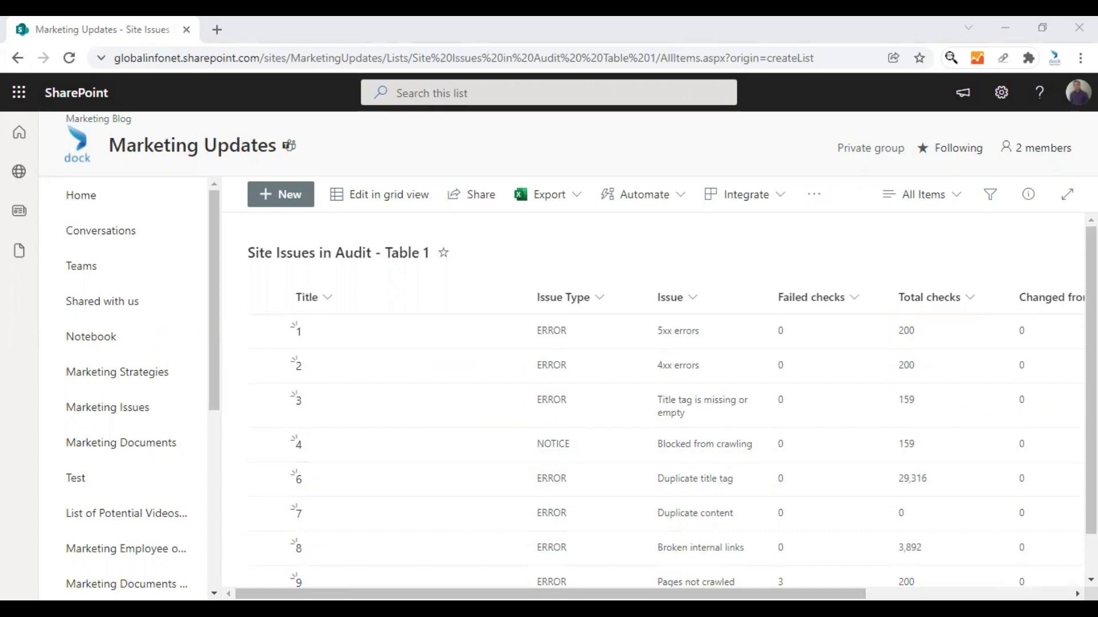